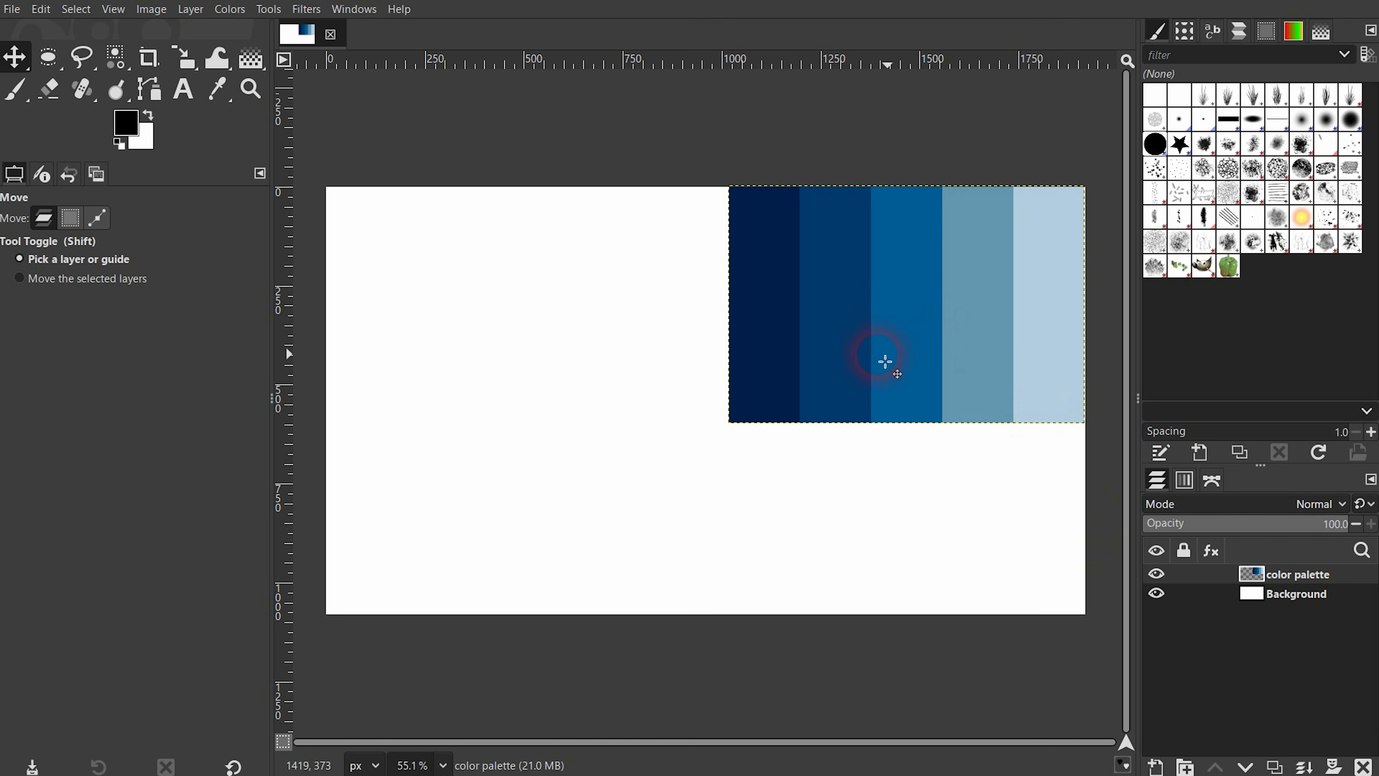
- Activate the Color Picker and sample the palette's stripes in turn as the foreground color, ending on the darkest navy
left_click(218, 92)
left_click_drag(218, 93, 325, 91)
left_click(271, 10)
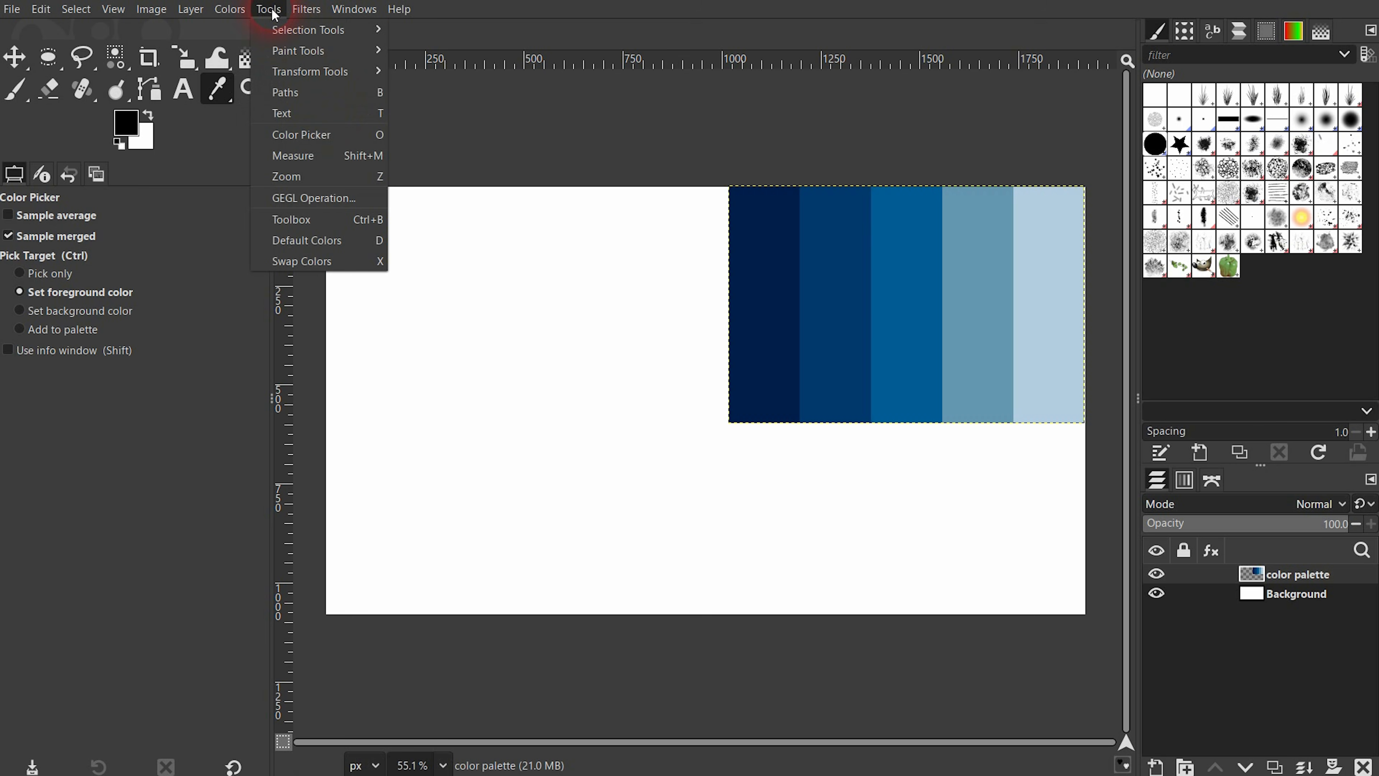
left_click(351, 136)
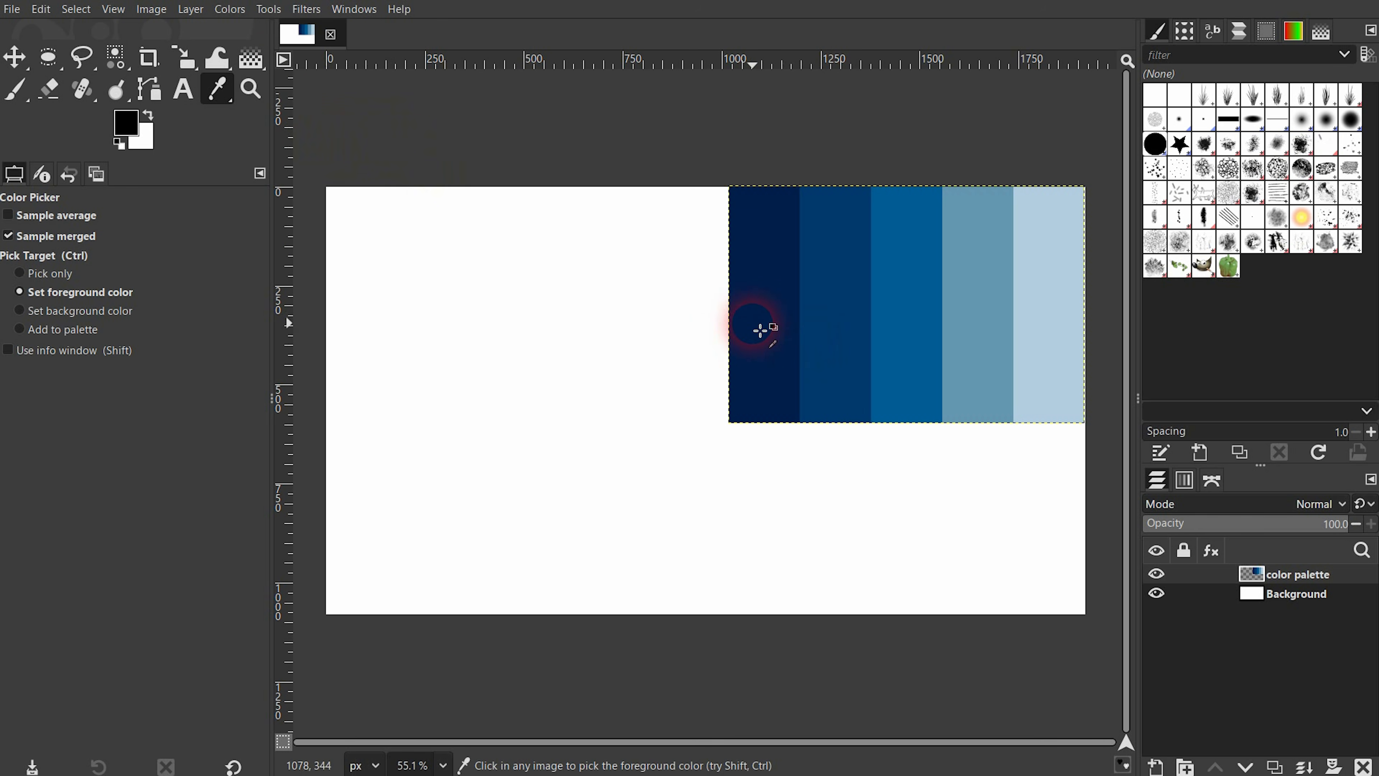
left_click(846, 265)
left_click(920, 282)
left_click(992, 286)
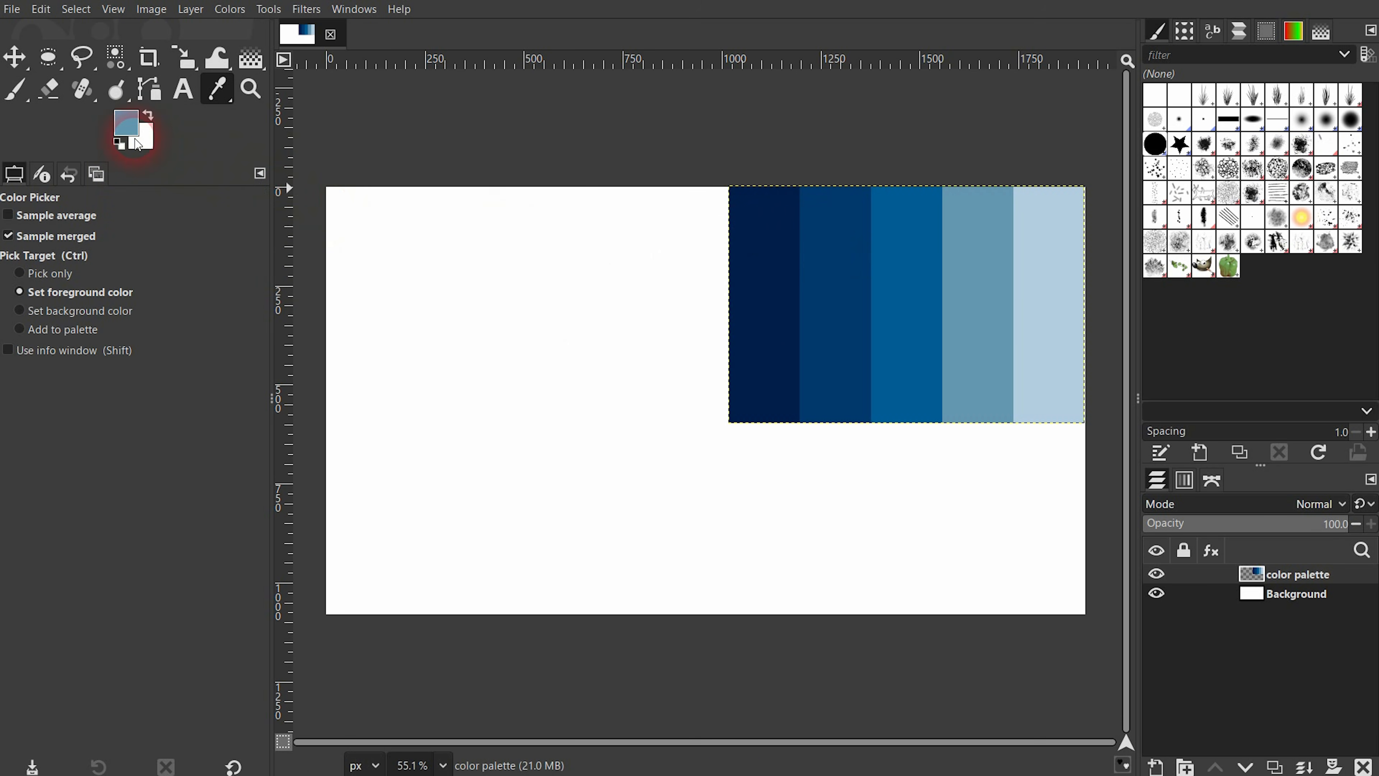
left_click(1059, 299)
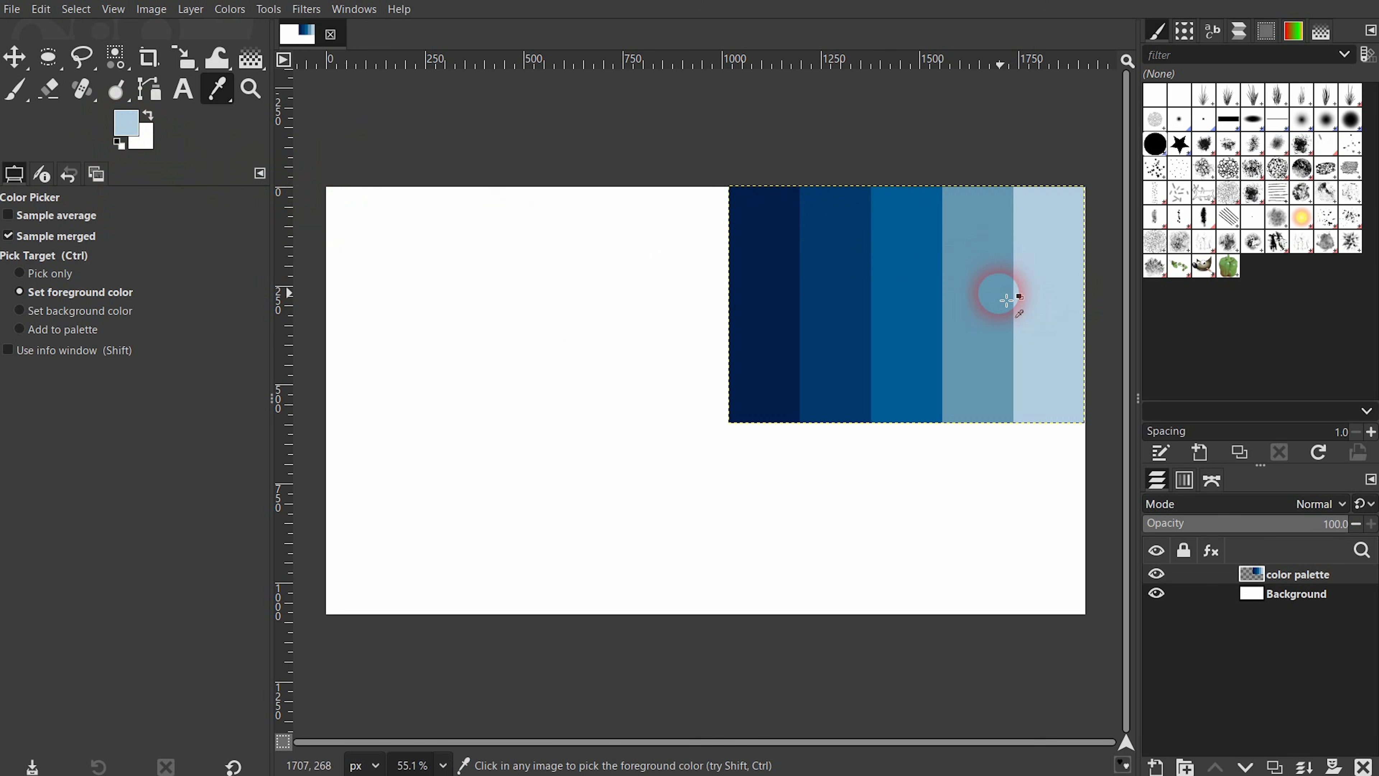
left_click(987, 301)
left_click(912, 299)
left_click(801, 297)
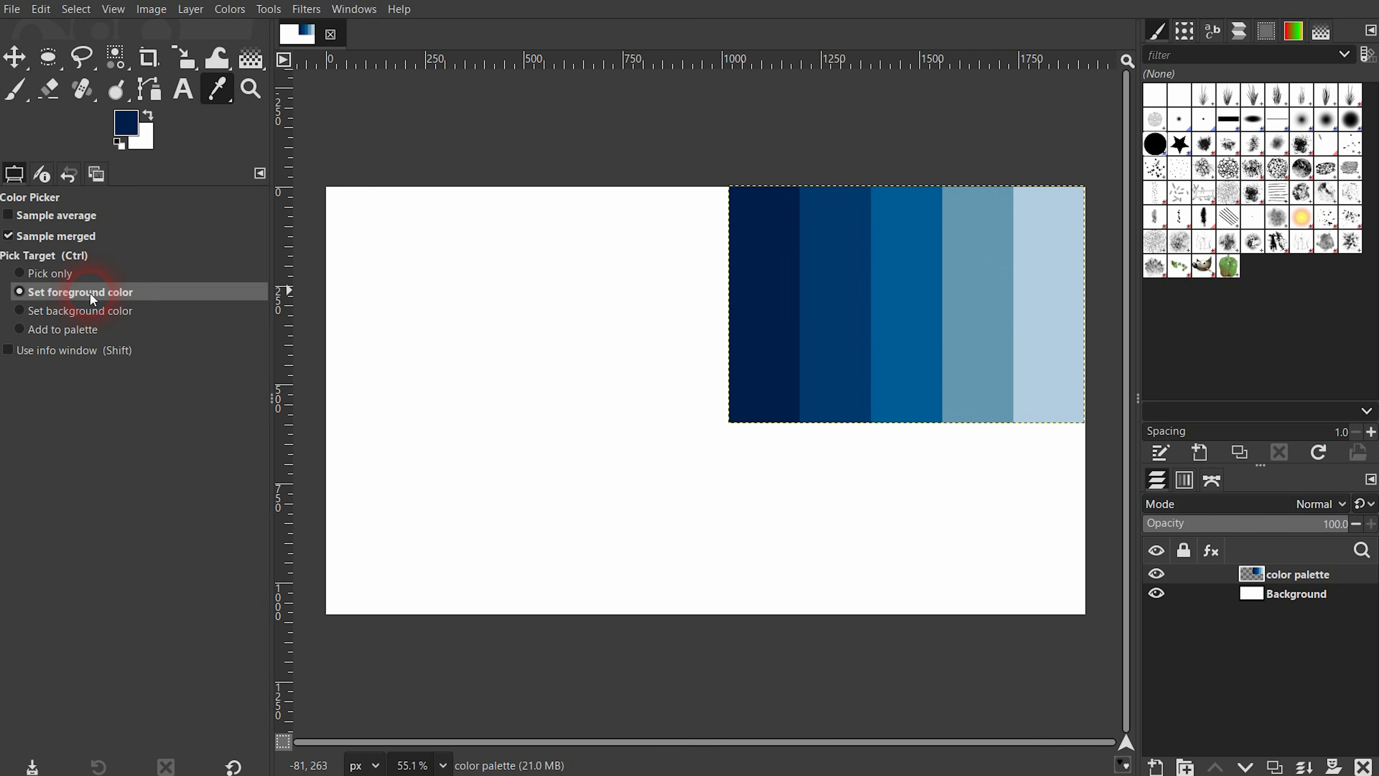
- Change the pick target to the background color and sample several palette stripes, finishing on the white canvas
left_click(101, 312)
left_click(786, 321)
left_click(875, 317)
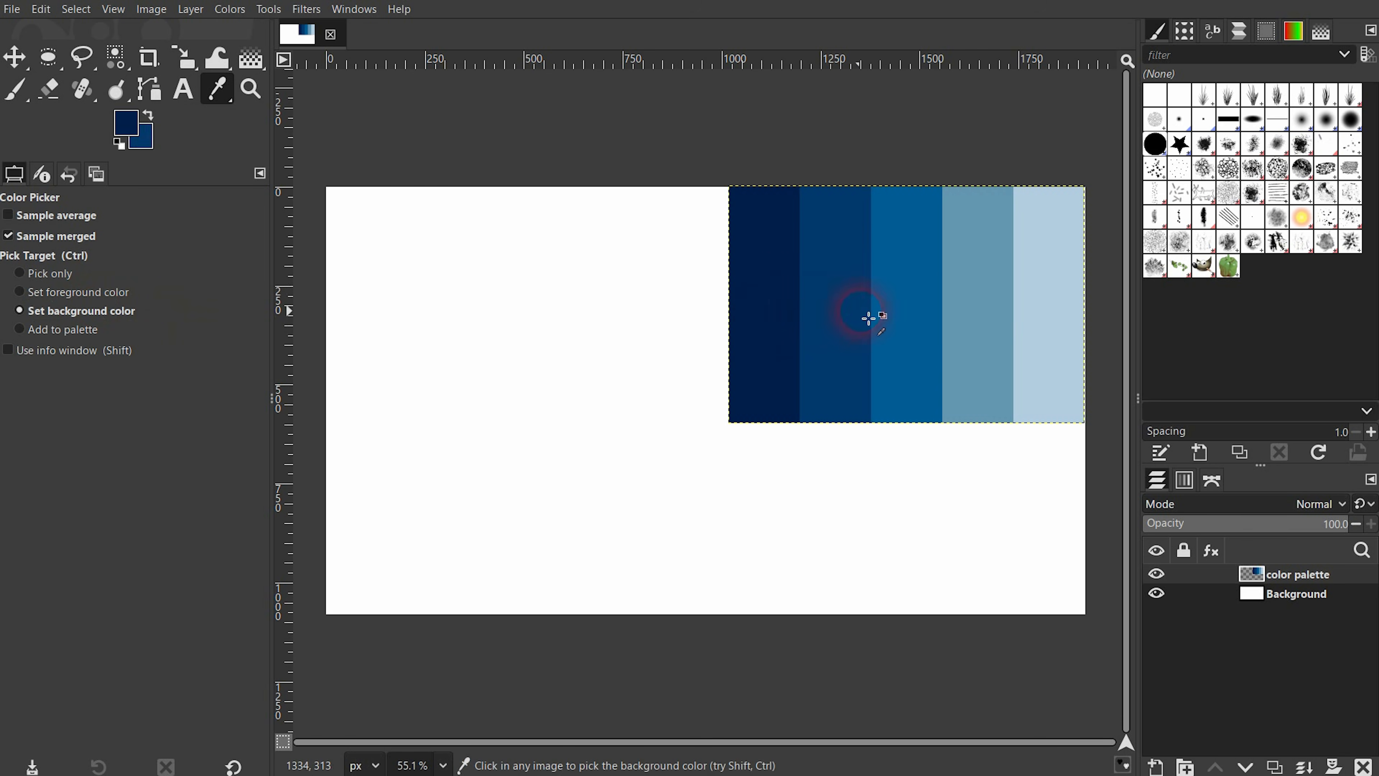
left_click(964, 315)
left_click(1029, 309)
left_click(861, 548)
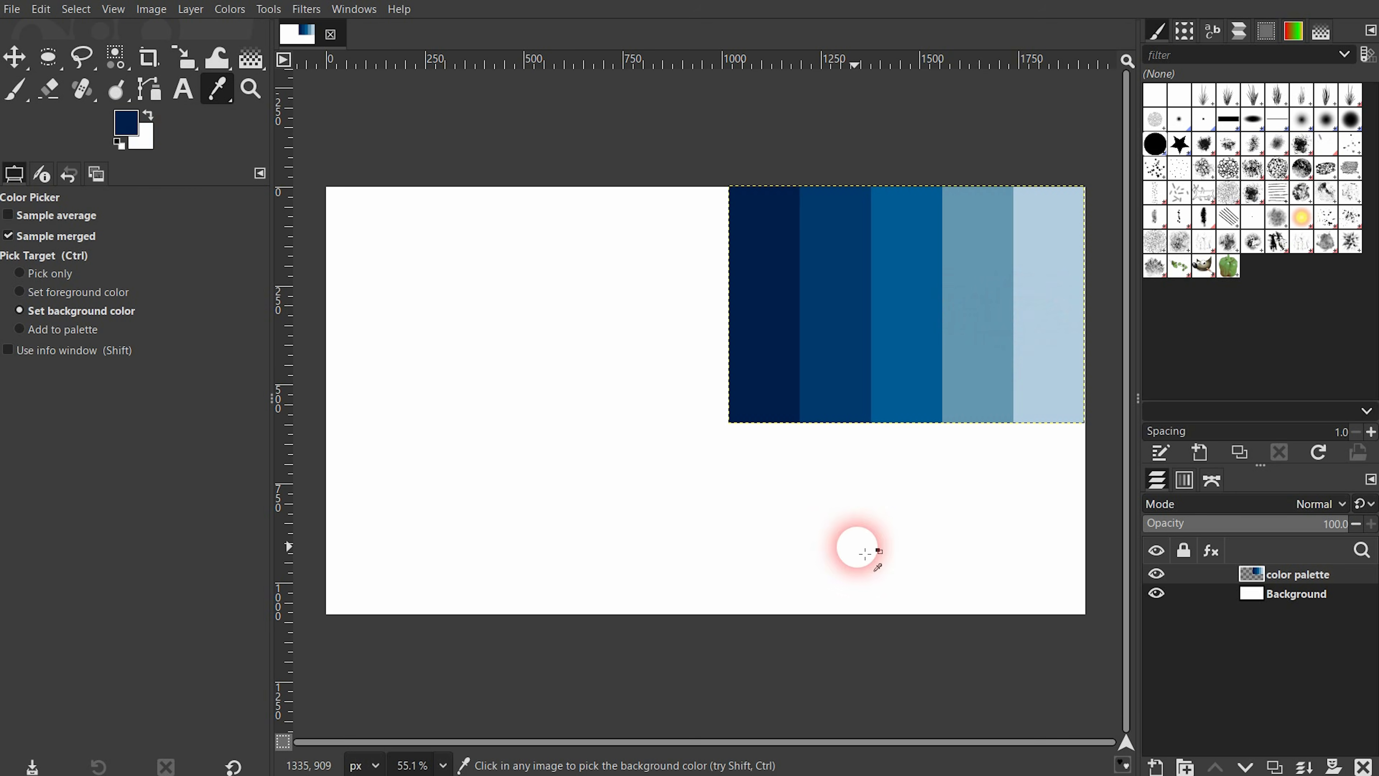
left_click(527, 401)
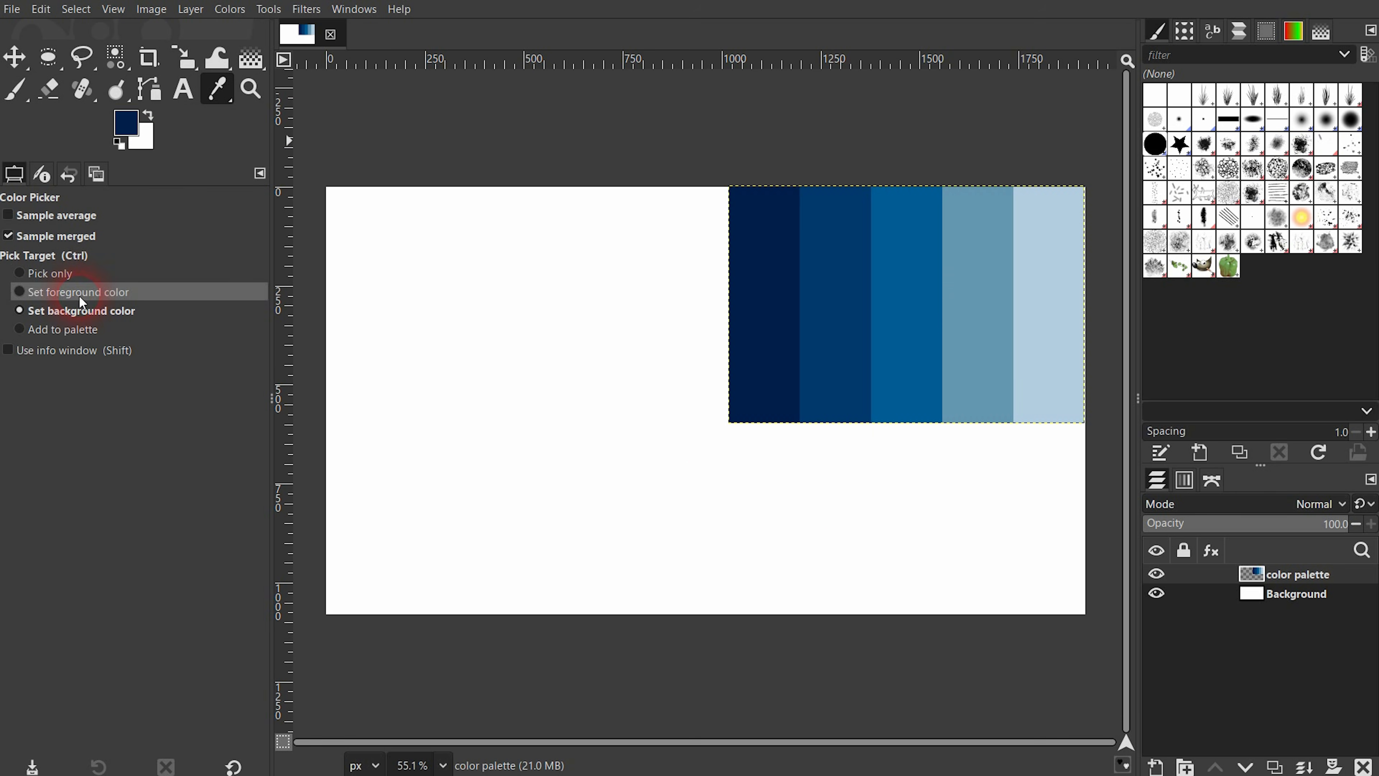
- Inspect the color values of the darkest and lightest palette stripes using Pick only with the info window enabled
left_click(67, 291)
left_click(52, 275)
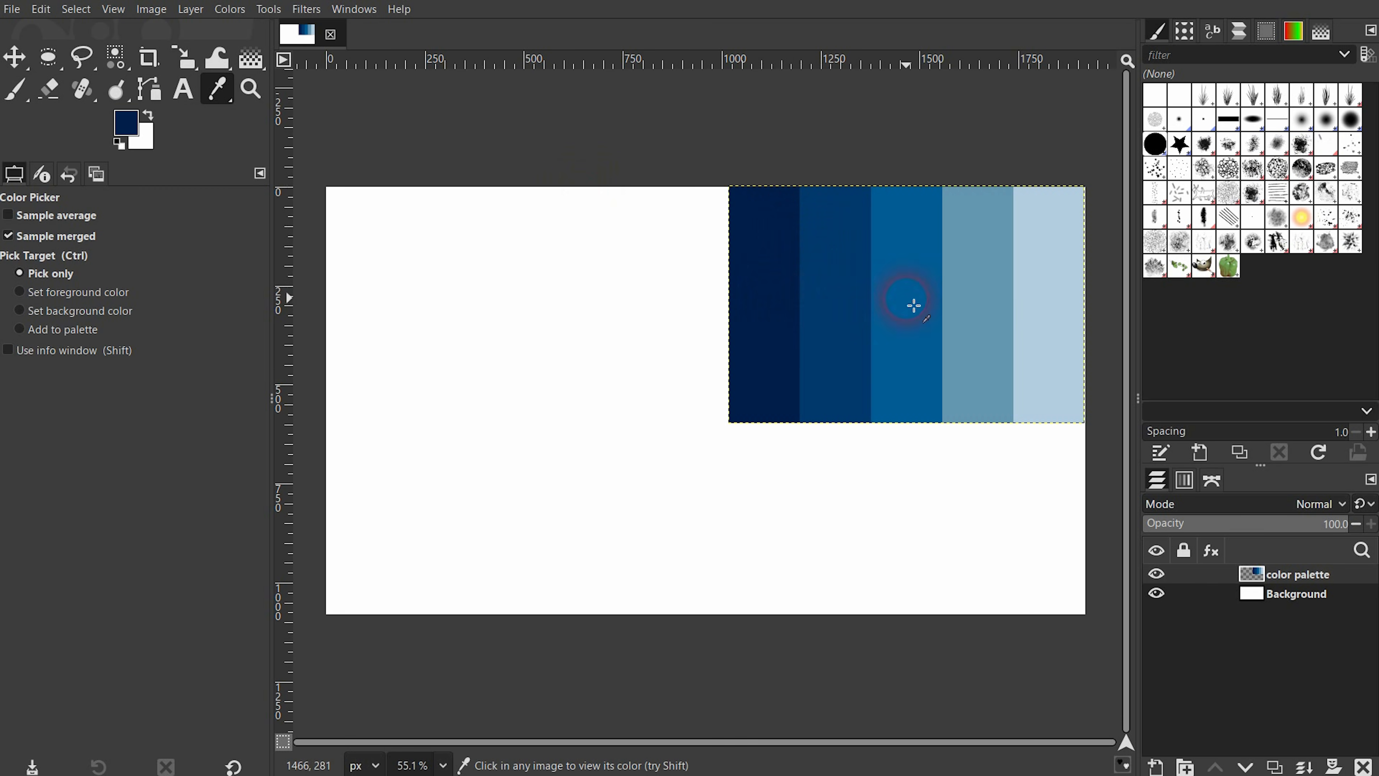
left_click(51, 351)
left_click(780, 315)
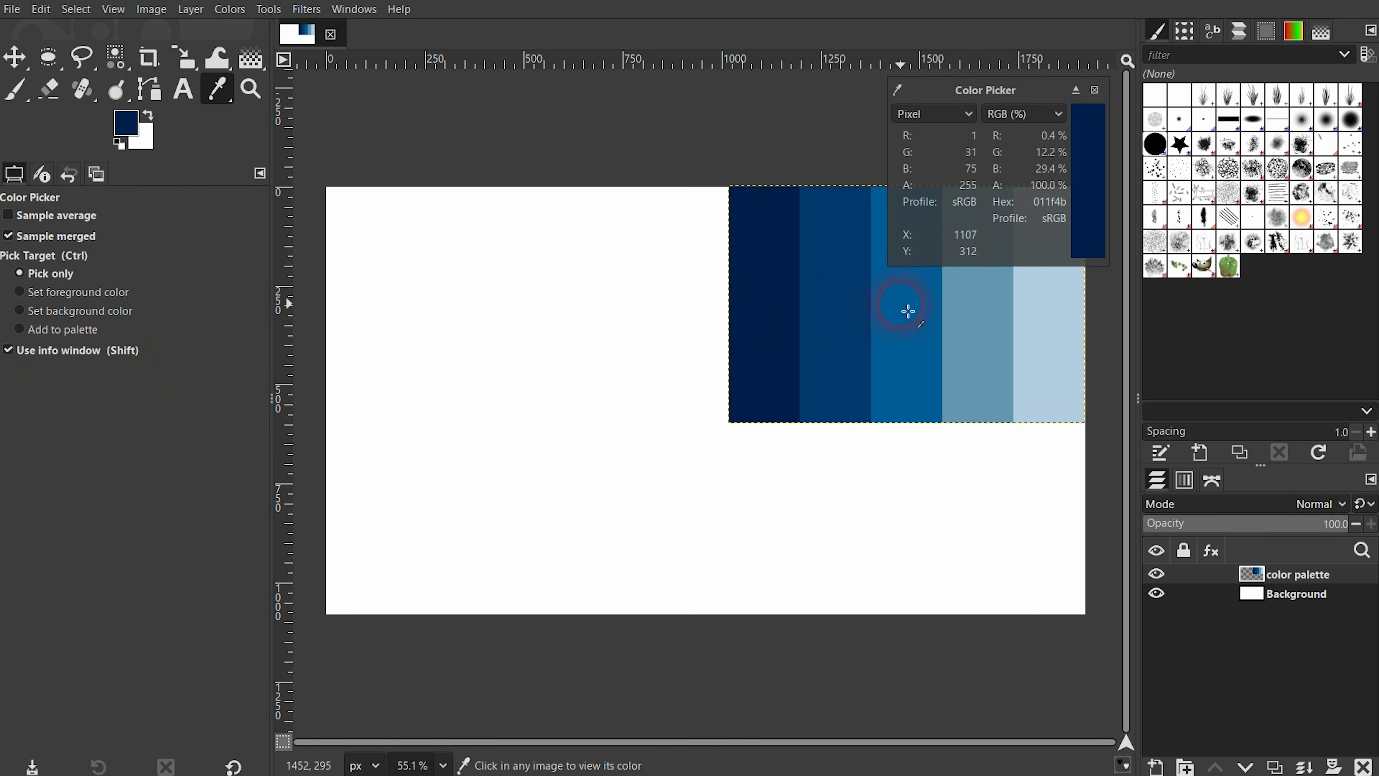
left_click(1037, 331)
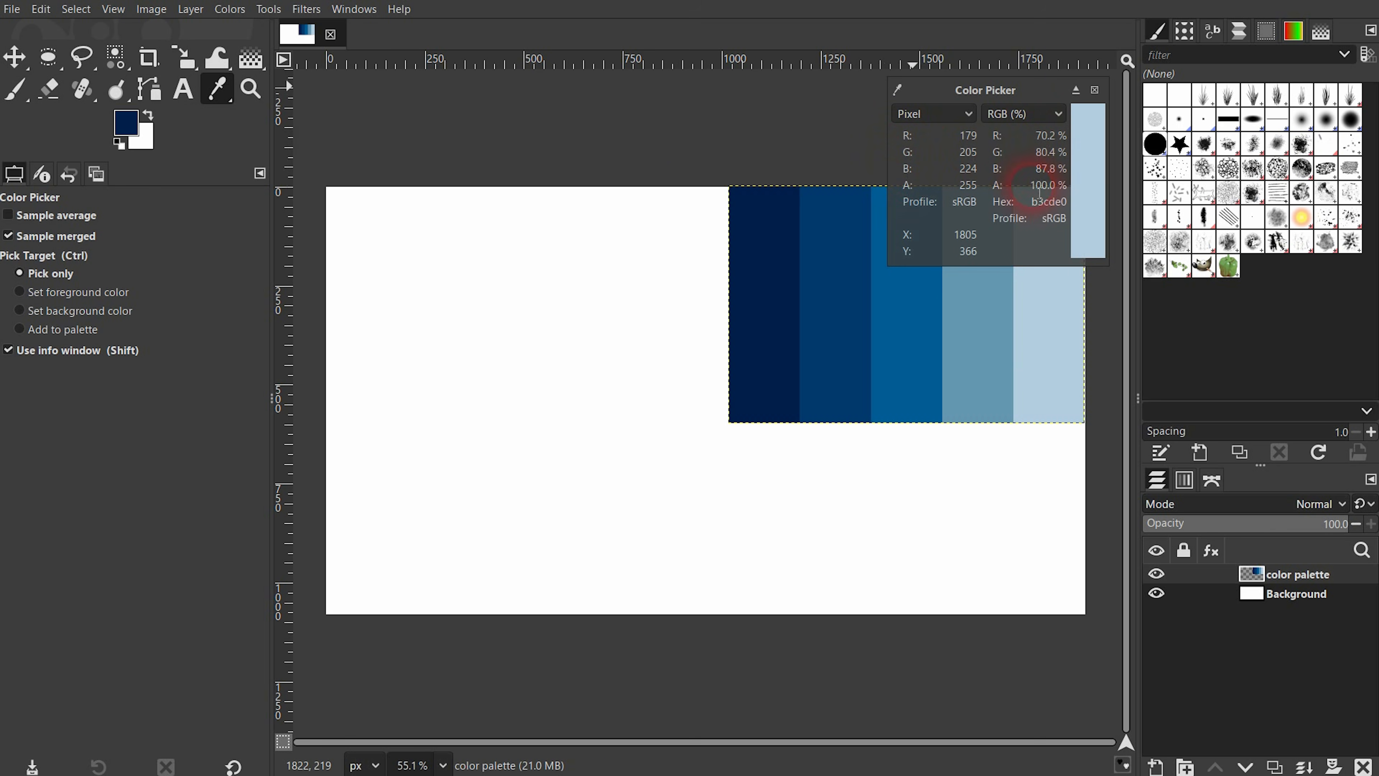
- Turn off the info window, set picking back to the foreground color, and sample the middle blue stripe
left_click(48, 349)
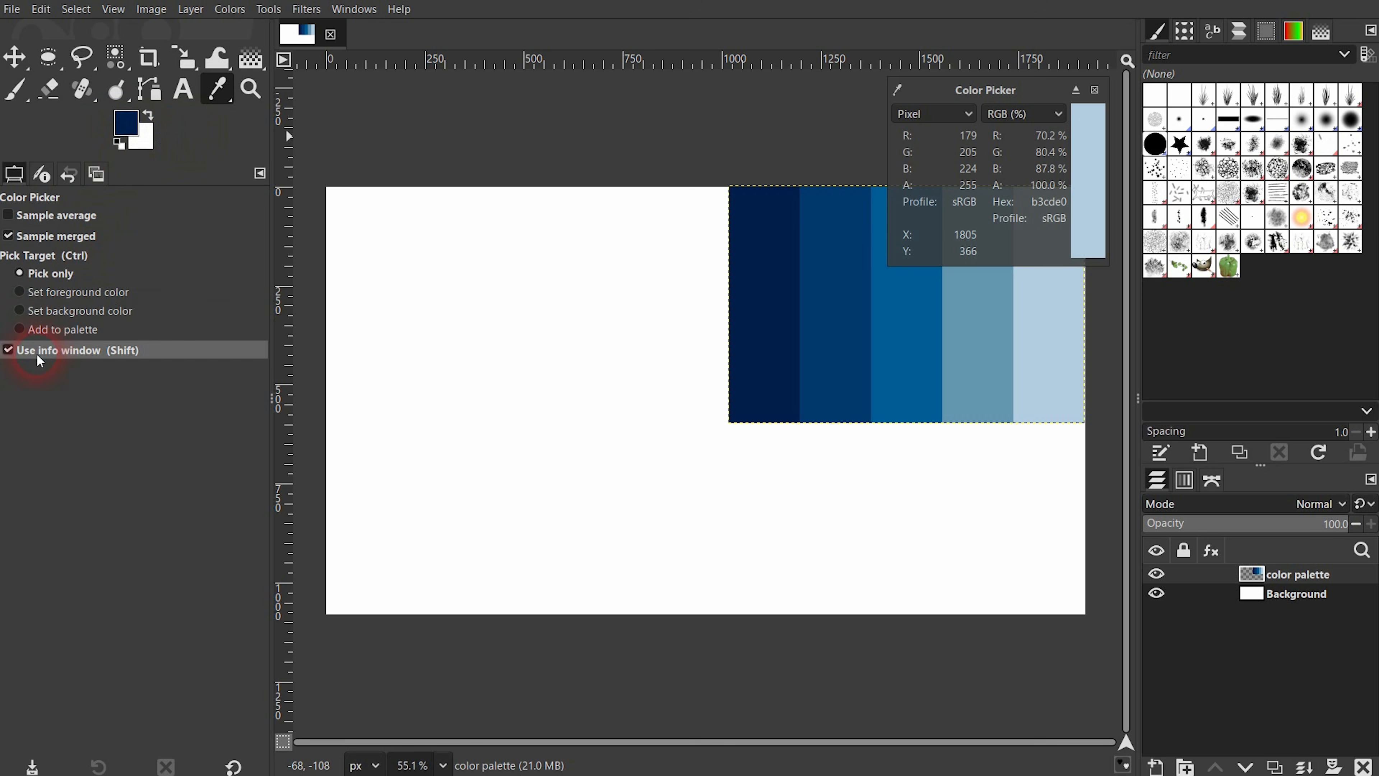
left_click(43, 293)
left_click(1046, 350)
left_click(945, 350)
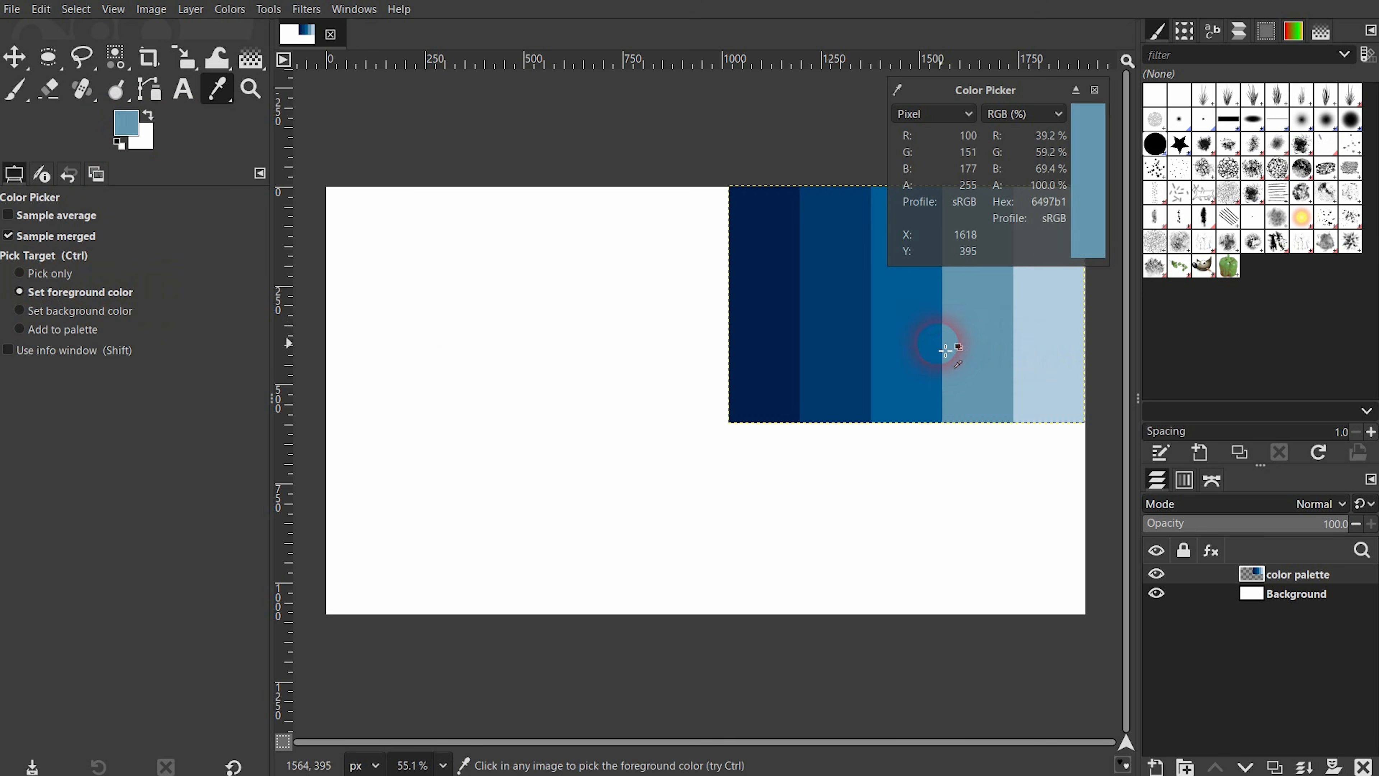
left_click(920, 342)
left_click(1094, 89)
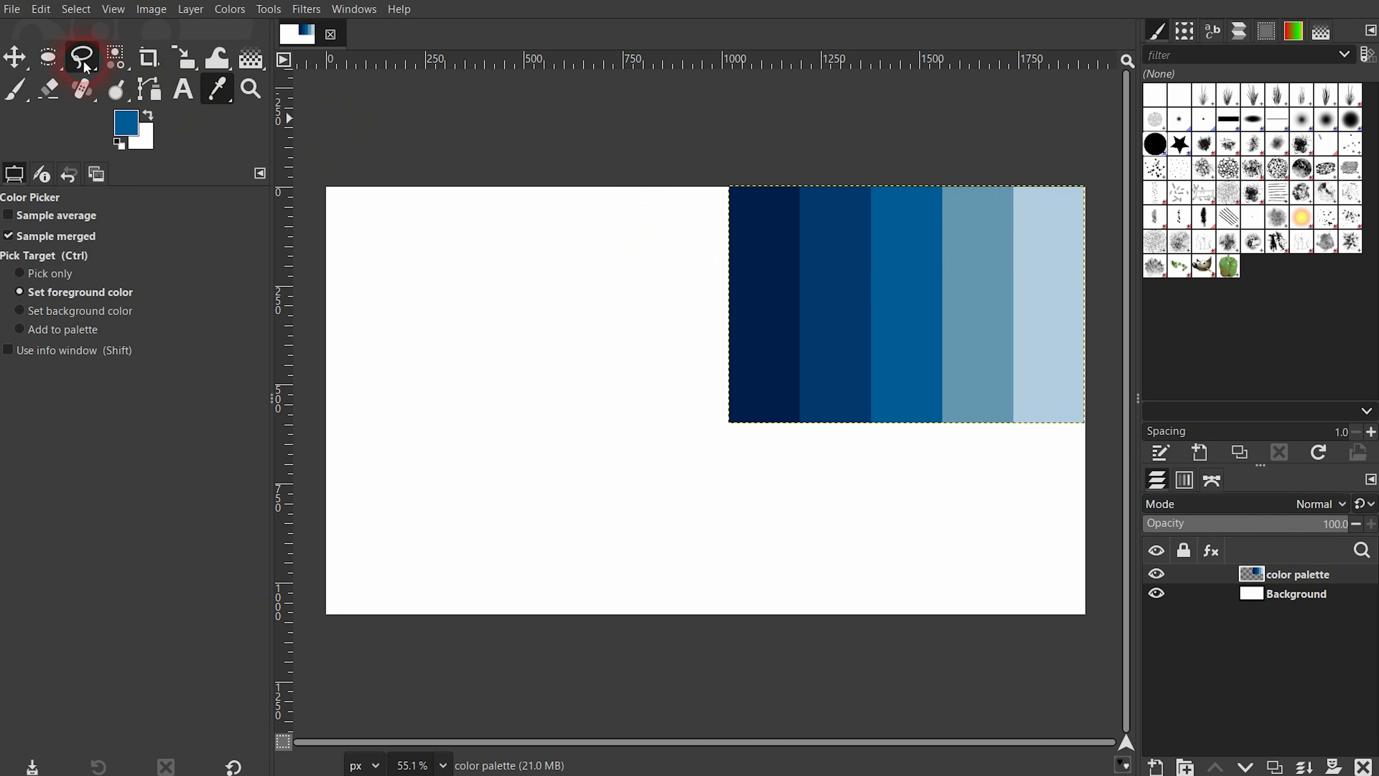
- Create a transparent layer named "object" and draw a rectangular selection about 539 × 521 px in the canvas's left half
left_click(1156, 766)
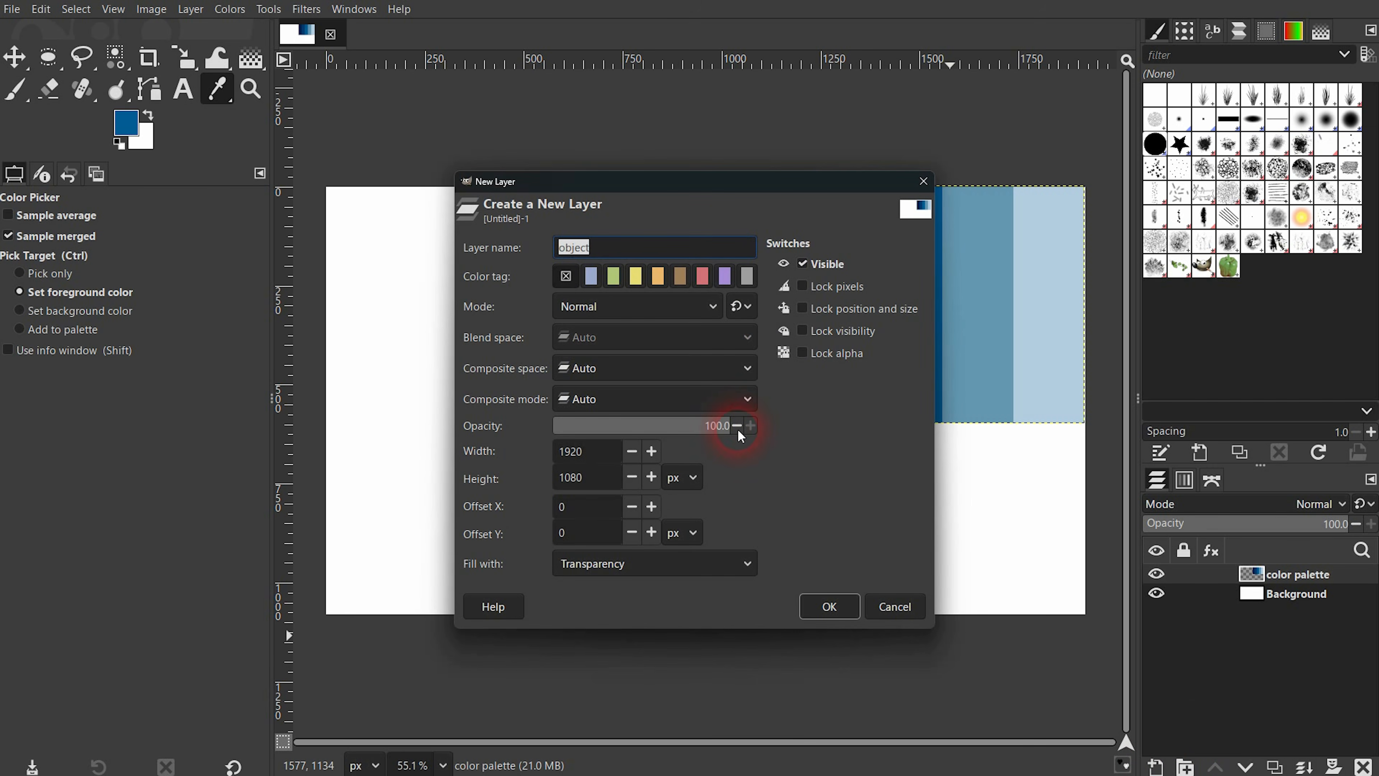
left_click(829, 607)
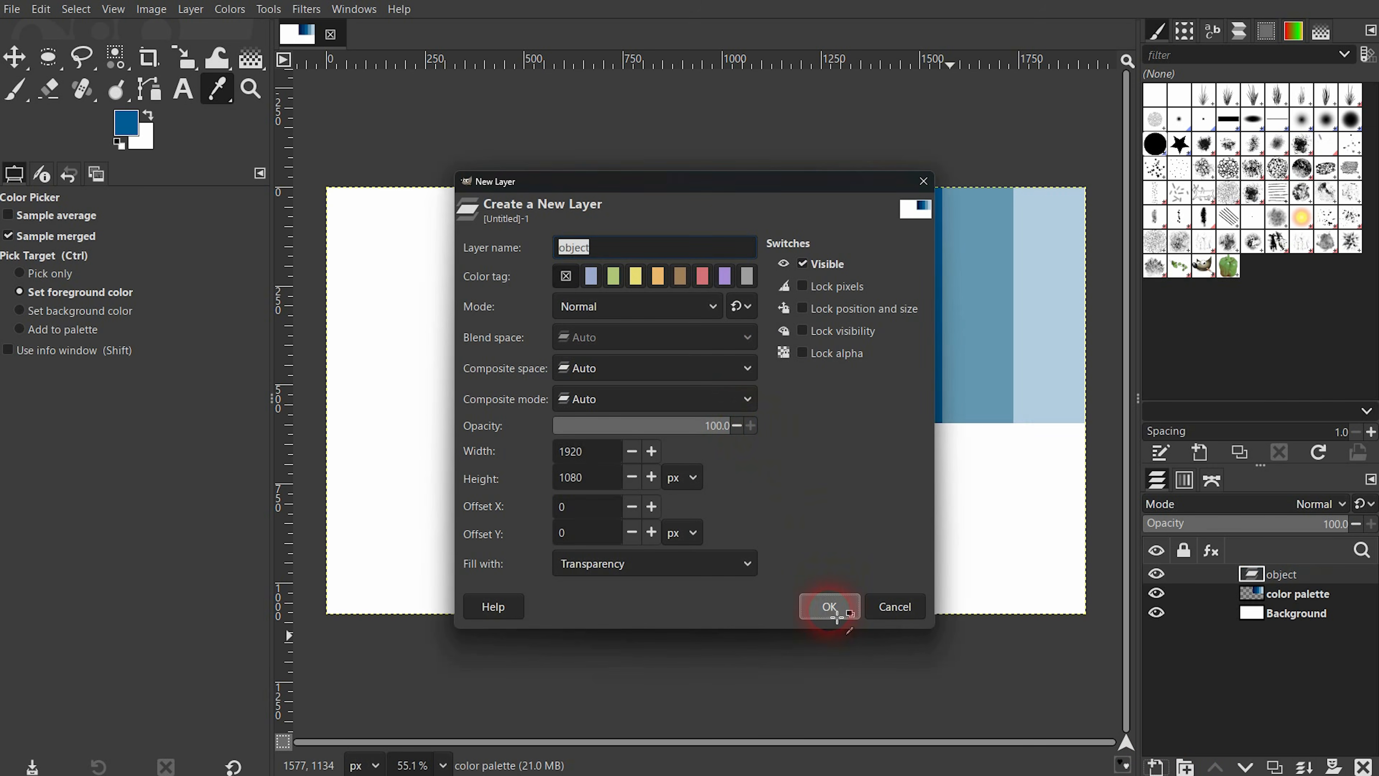
left_click_drag(54, 55, 136, 61)
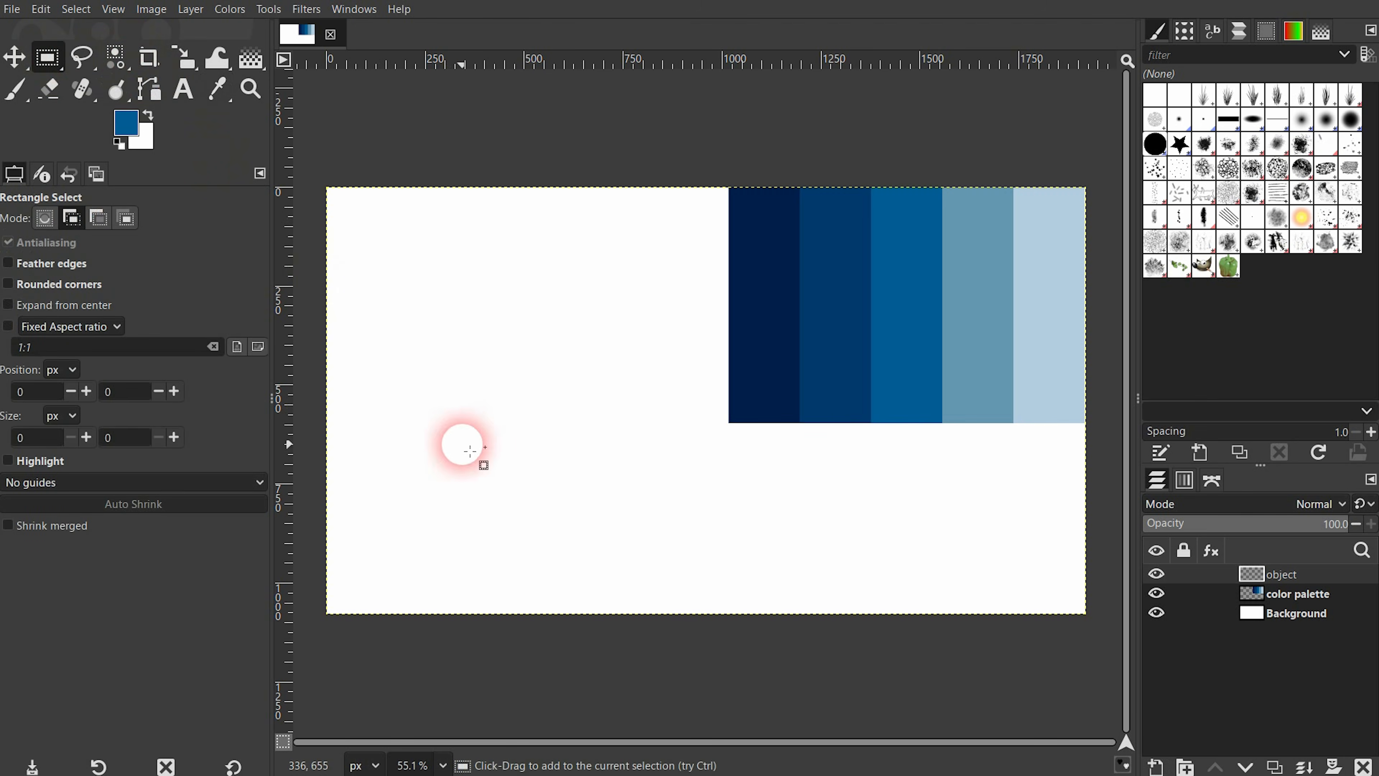
left_click_drag(389, 303, 602, 509)
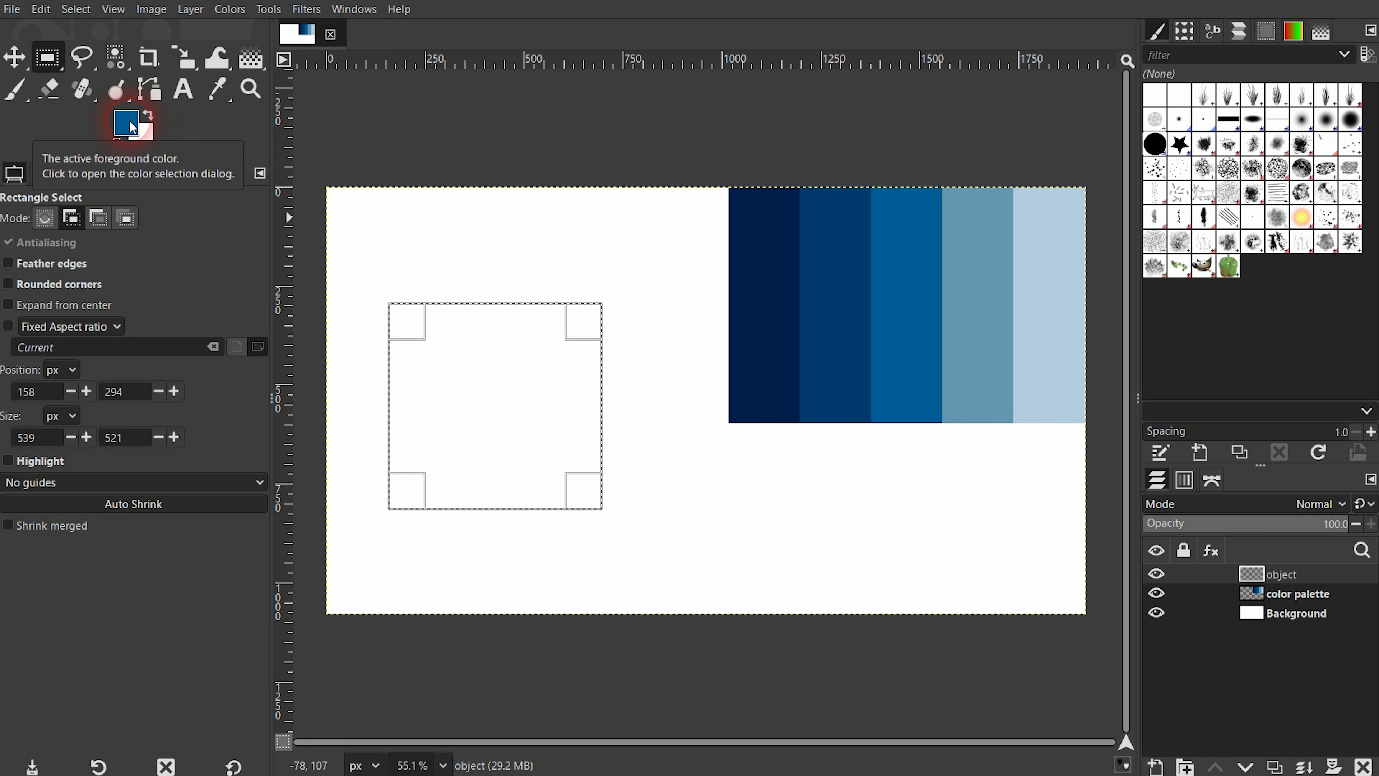
left_click(41, 11)
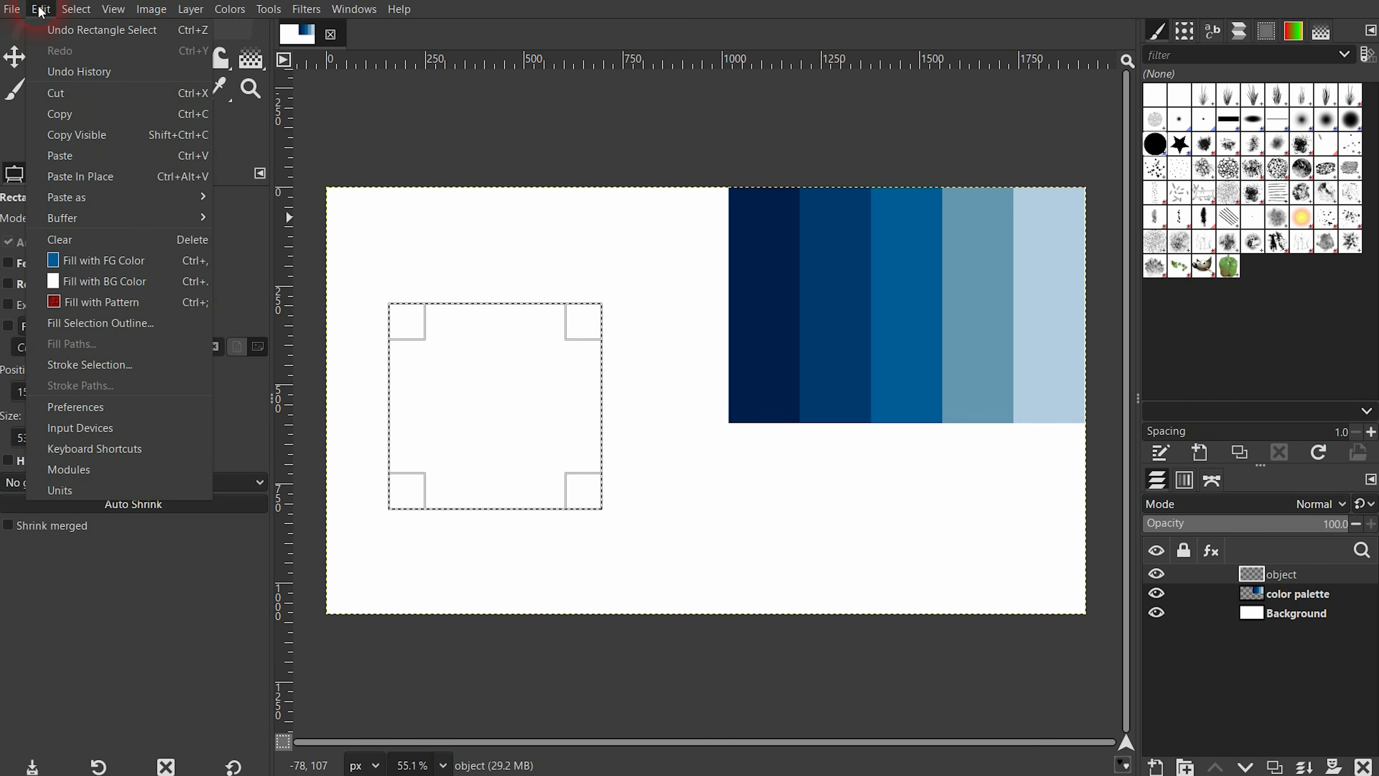
left_click(166, 266)
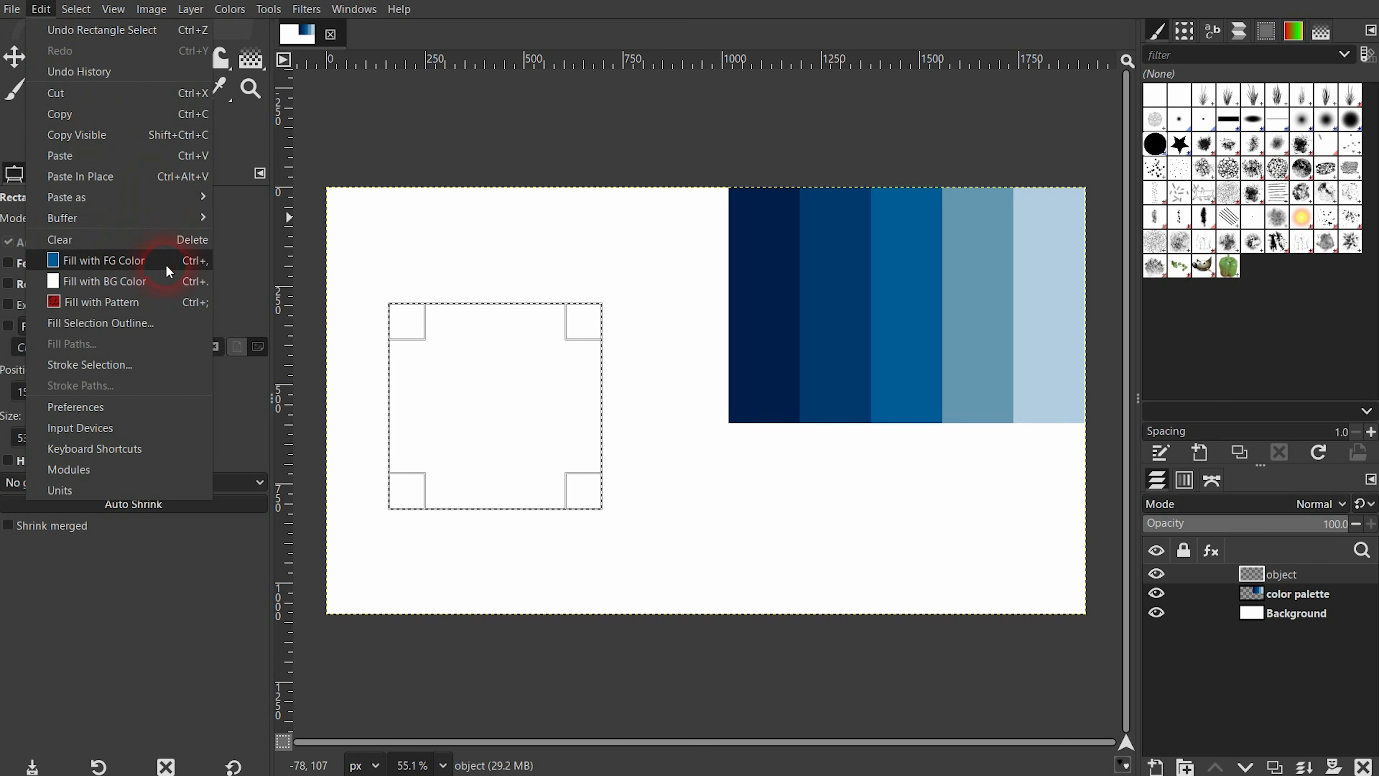
left_click(521, 43)
- Sample the darkest navy stripe as the foreground color and fill the rectangular selection with it
left_click(220, 90)
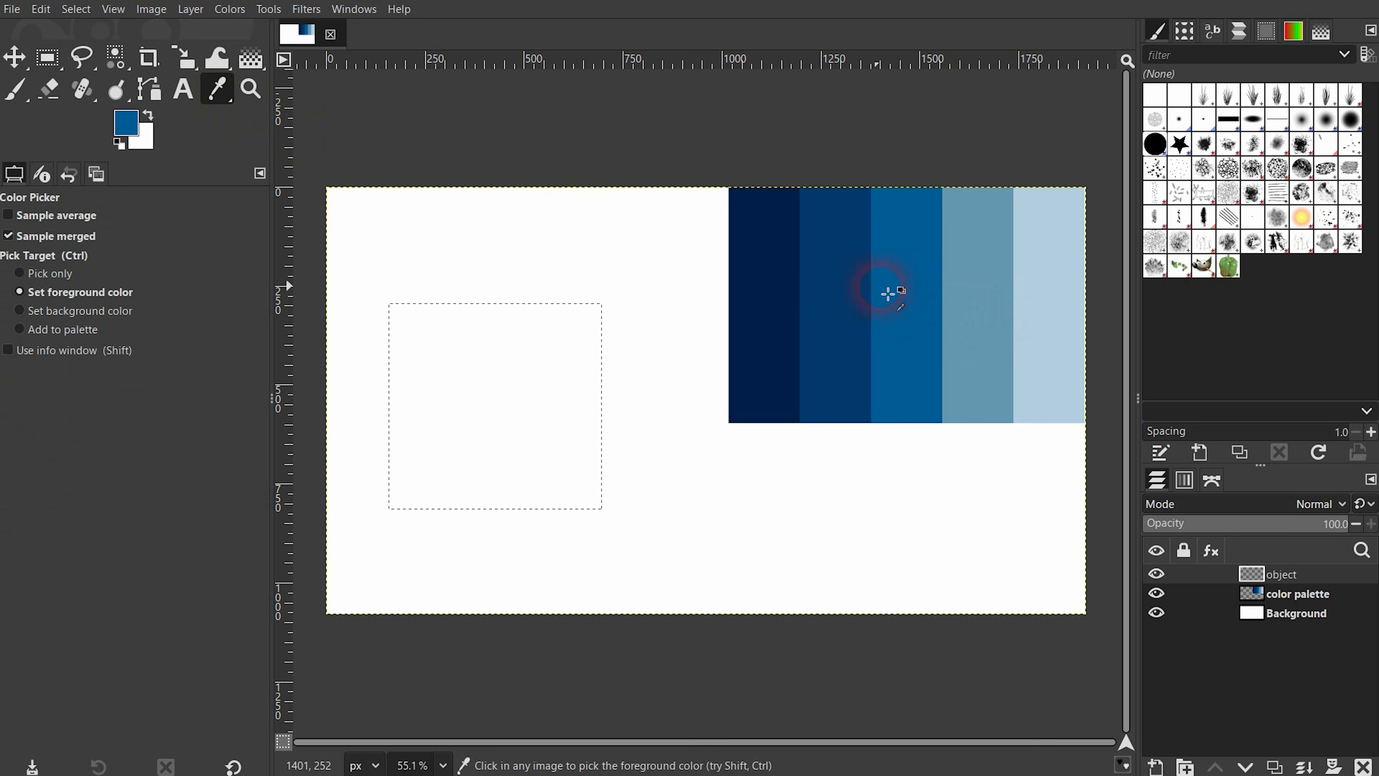
left_click(768, 281)
left_click(55, 12)
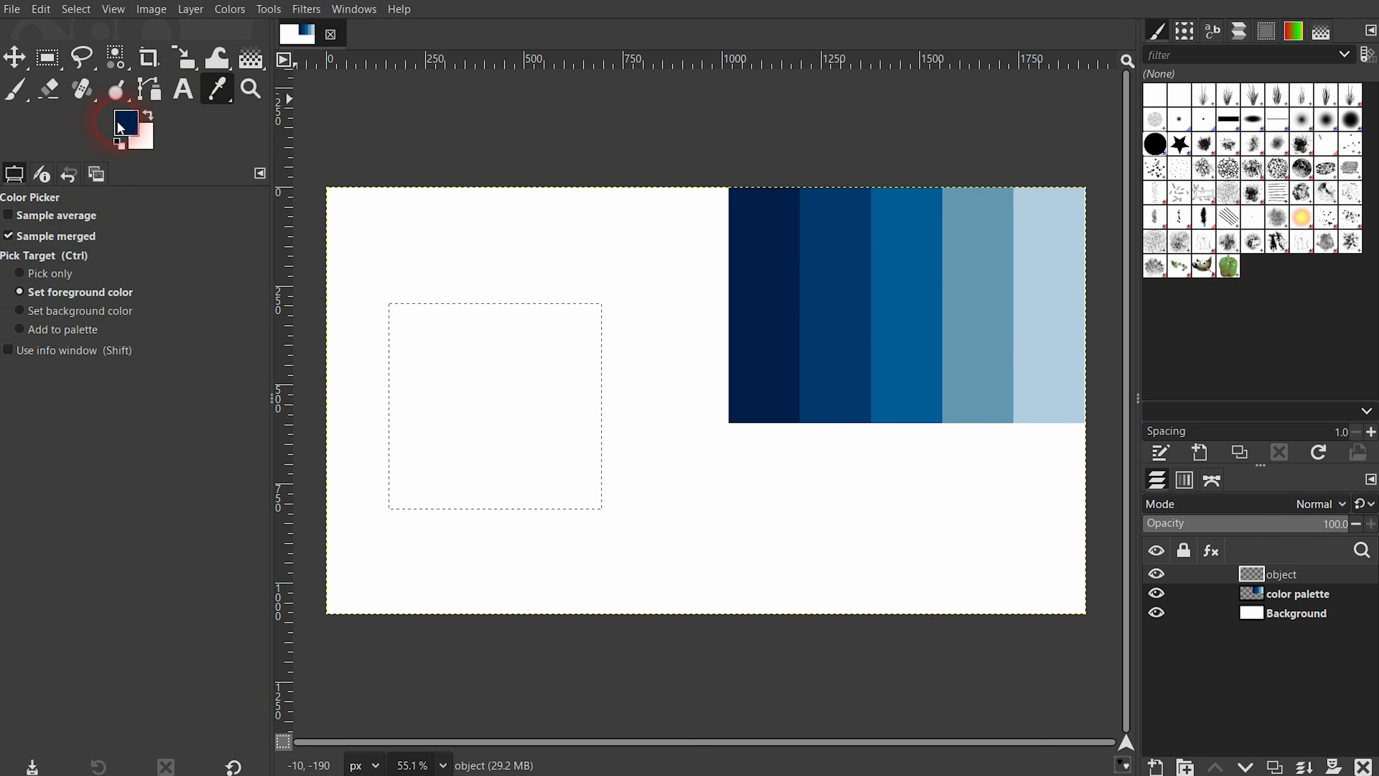
left_click(106, 93)
left_click(54, 12)
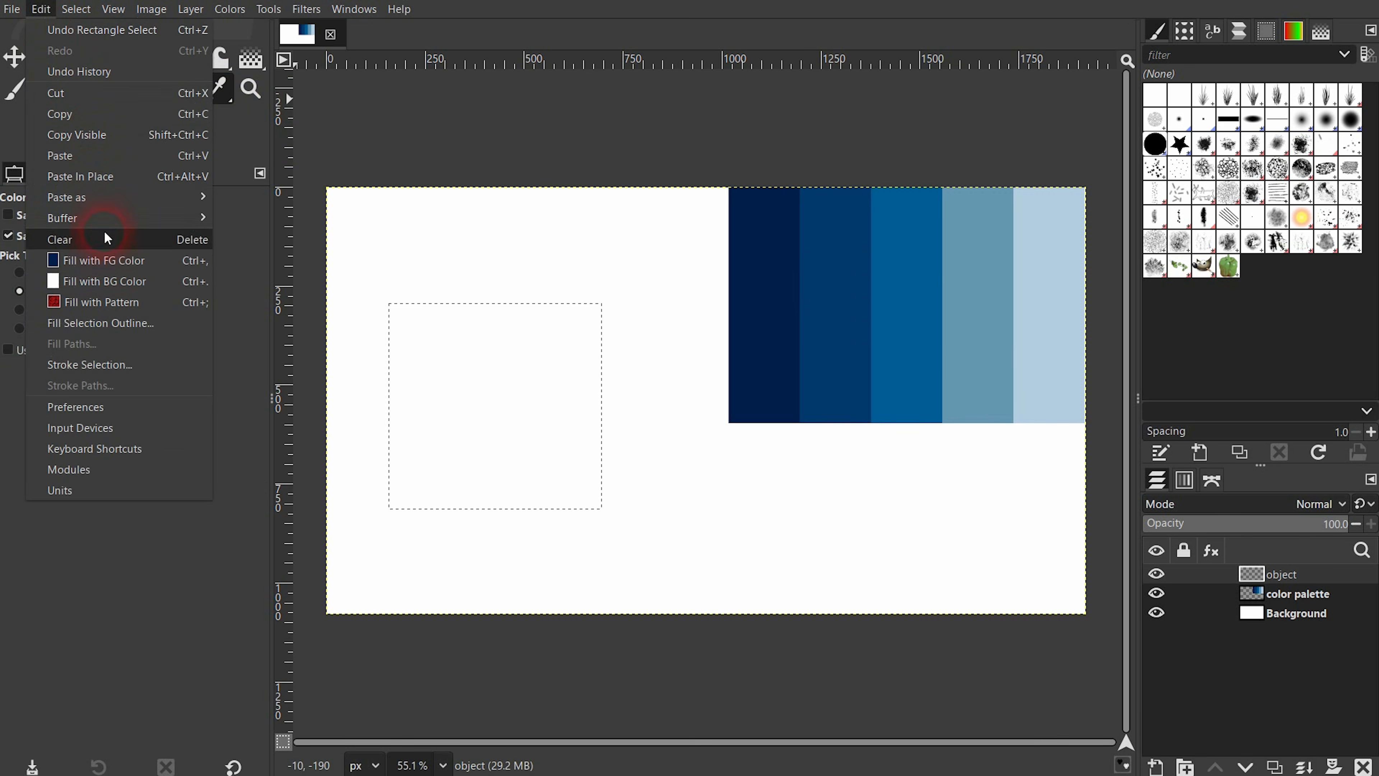
left_click(109, 258)
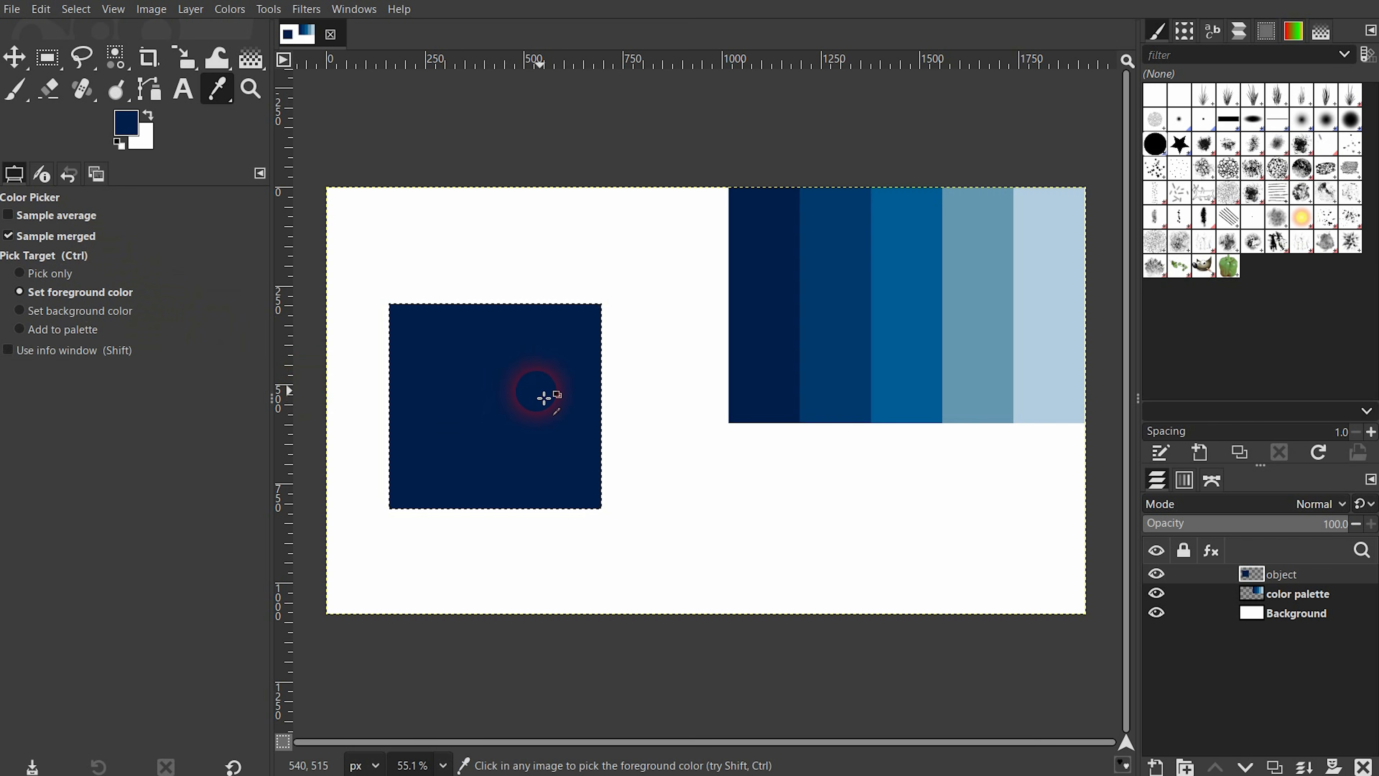
- Deselect the filled square and switch to the Move tool
left_click(75, 8)
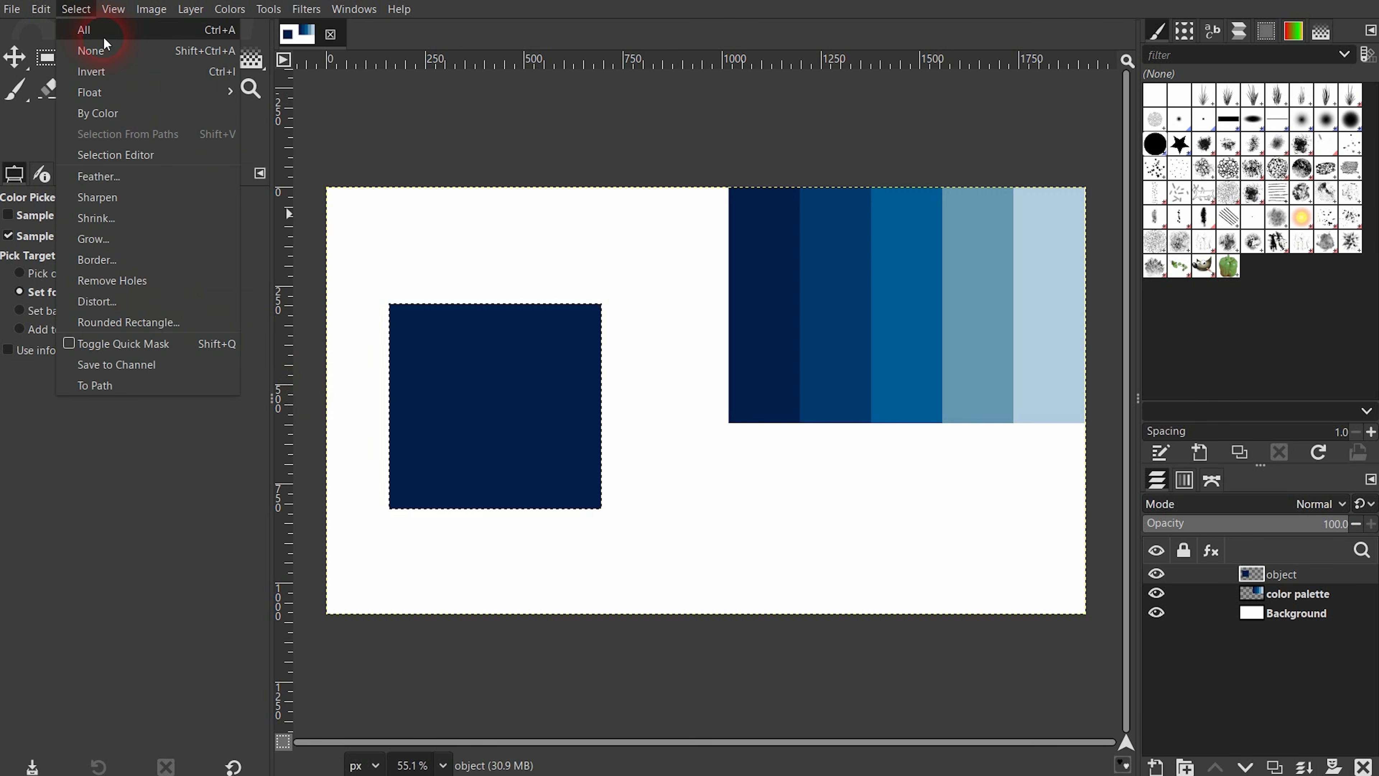
left_click(113, 50)
left_click(15, 56)
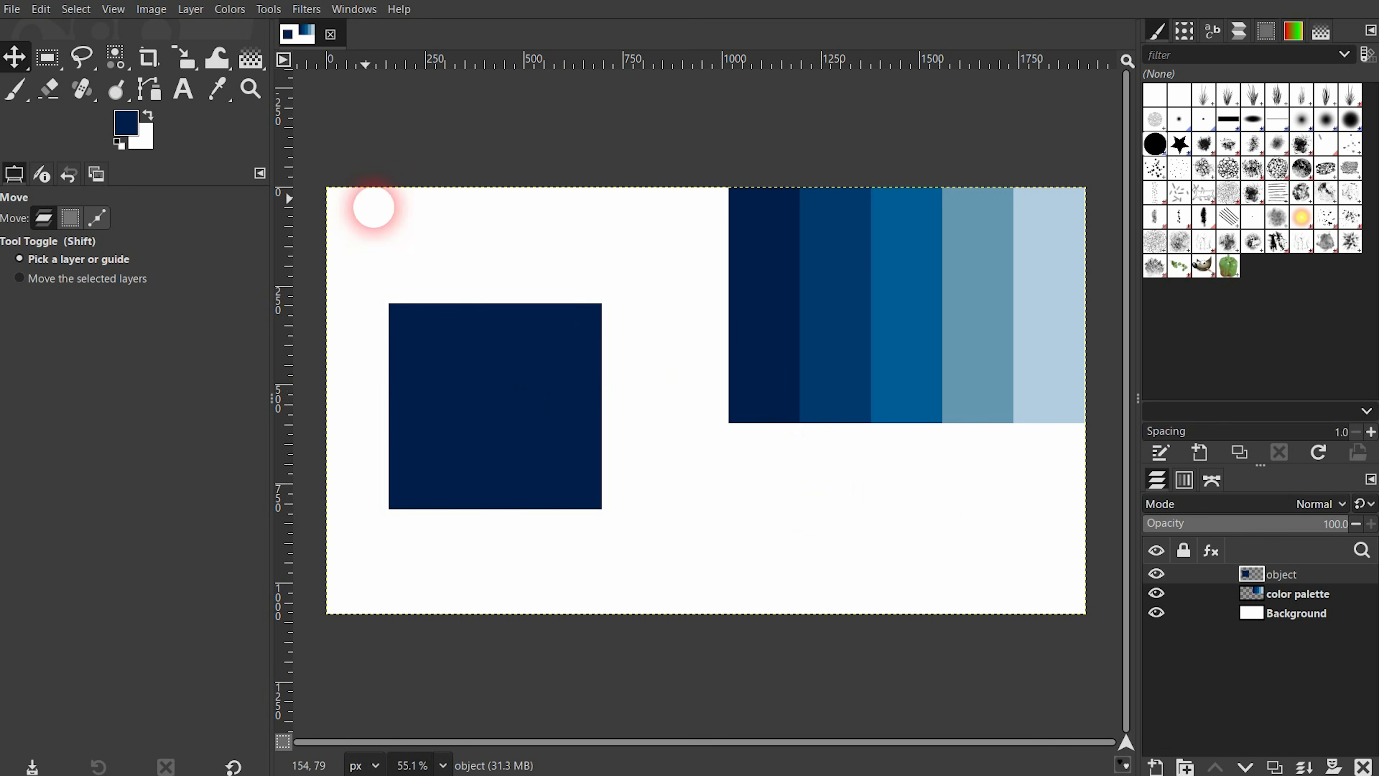
- Enable Sample average for the Color Picker with a radius of 34 and sample across the palette's blue stripes
left_click(217, 89)
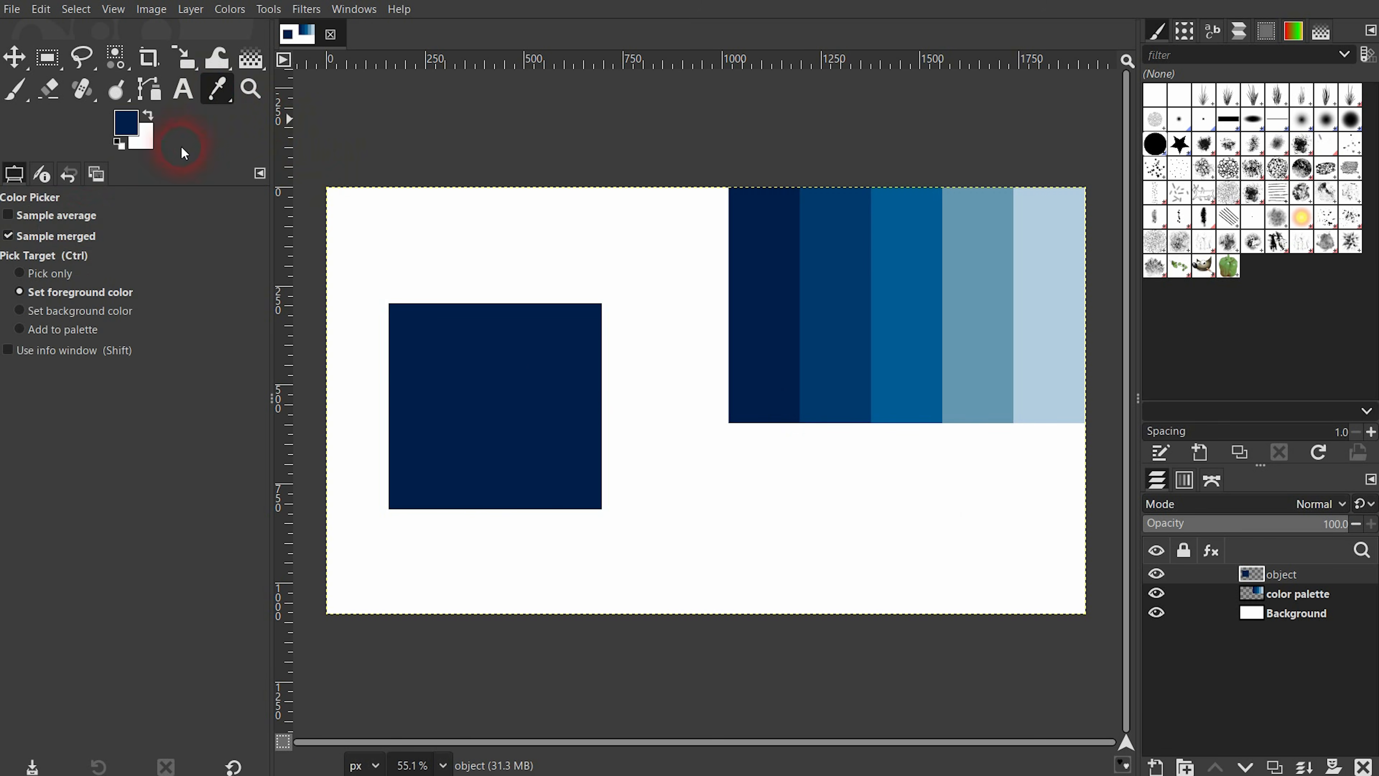
left_click(48, 216)
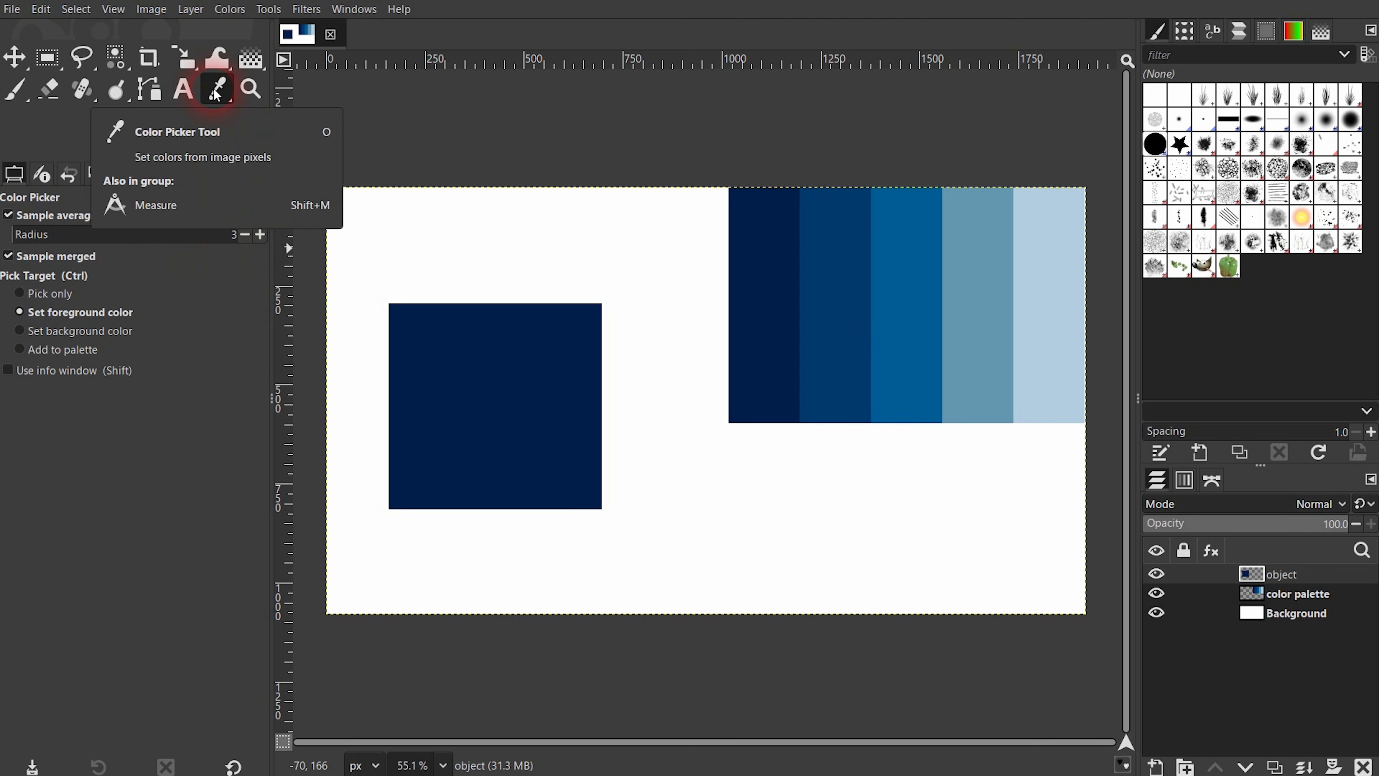
left_click(893, 321)
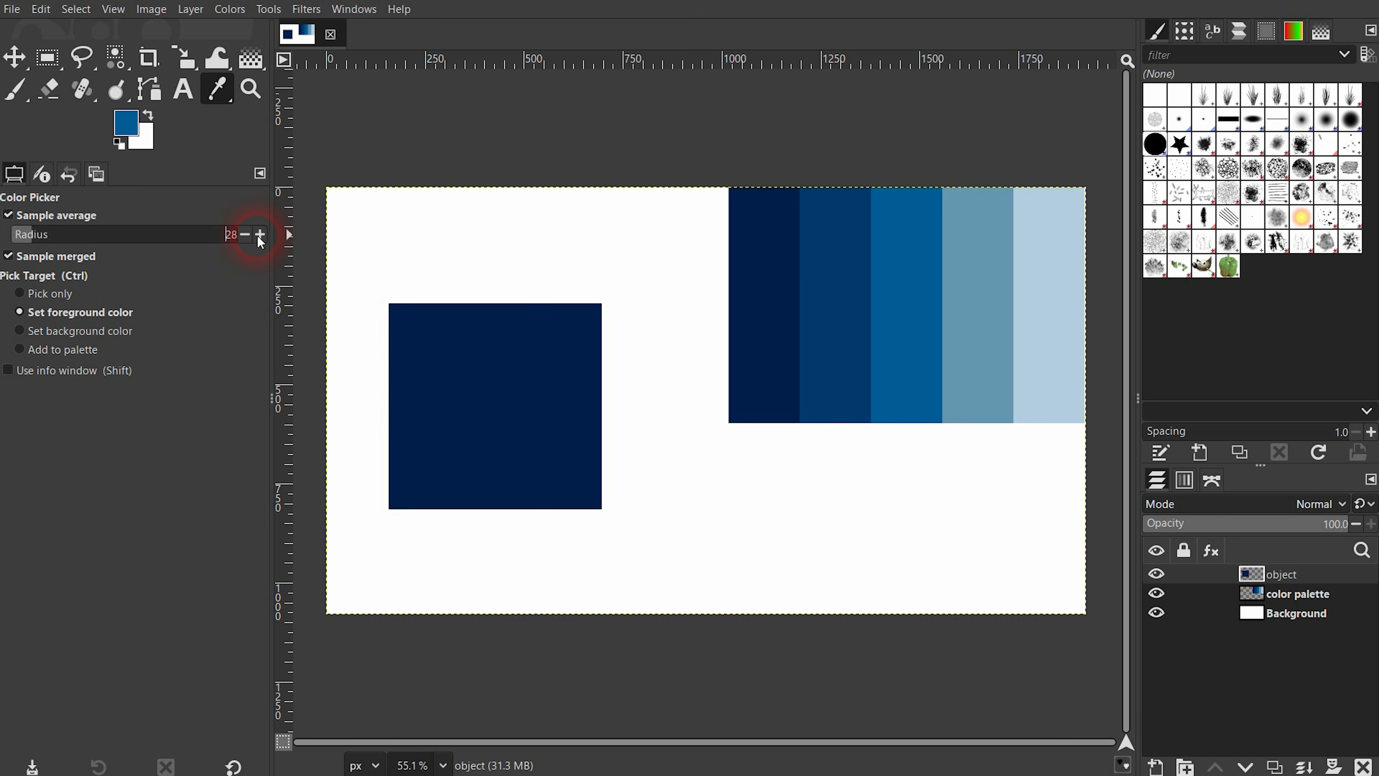
left_click(915, 301)
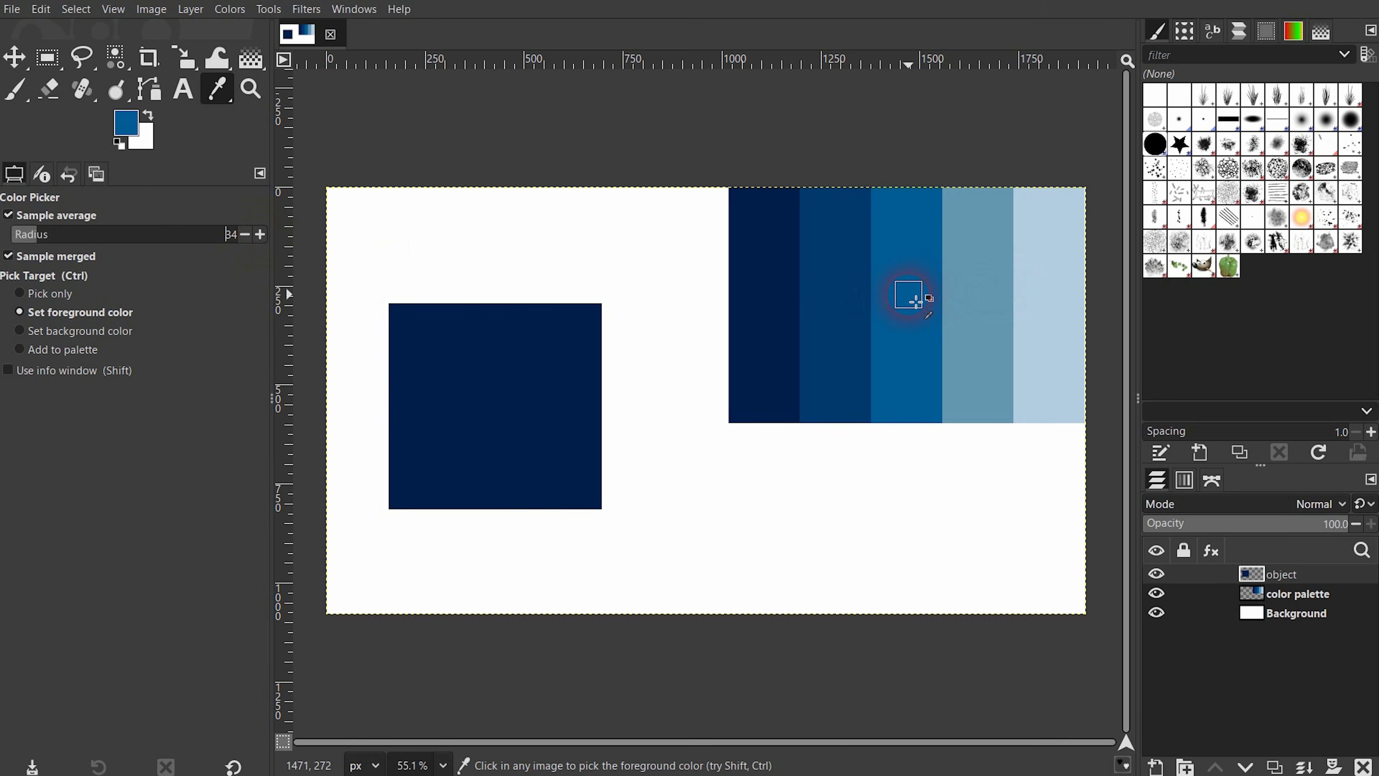
left_click_drag(915, 301, 853, 289)
left_click(216, 239)
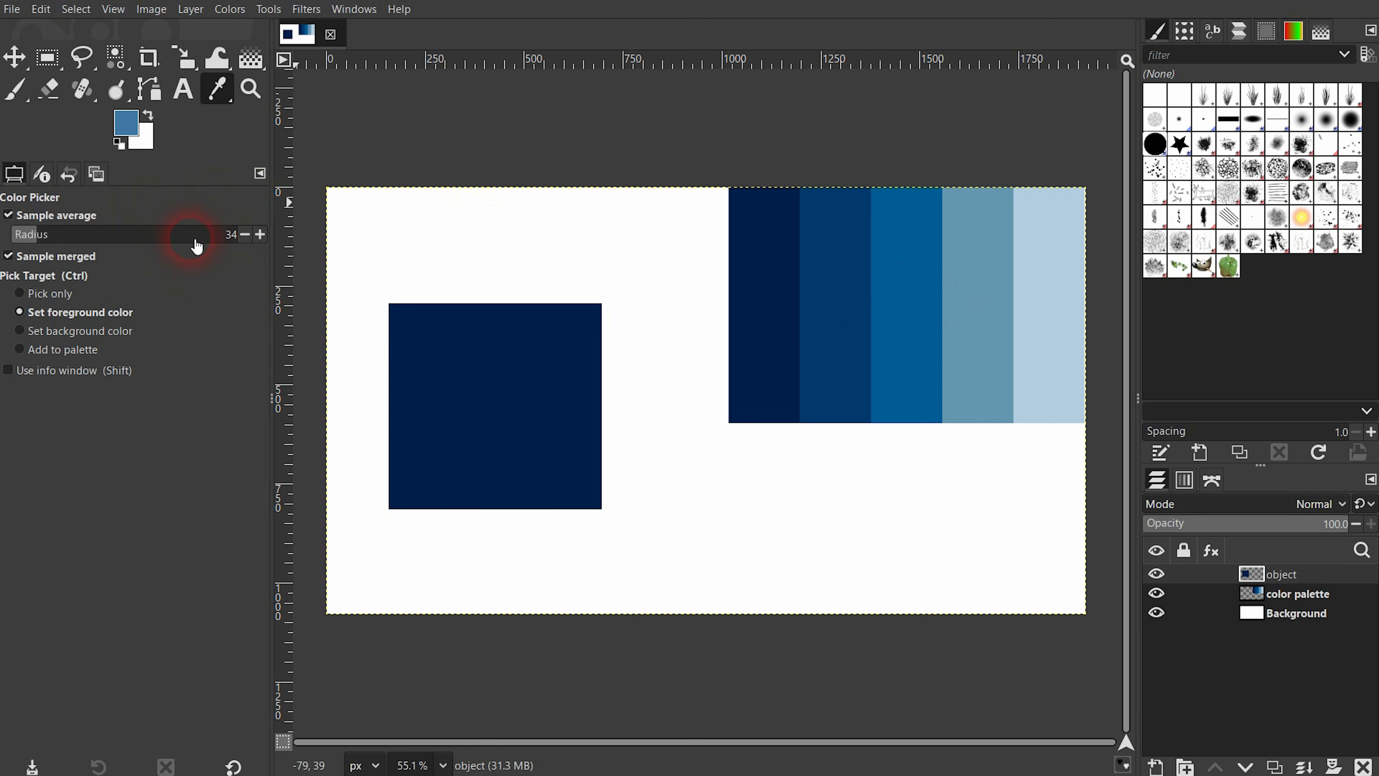
- Enable the info window and sample averaged foreground colors along the border between the middle blue and gray-blue stripes
left_click(87, 369)
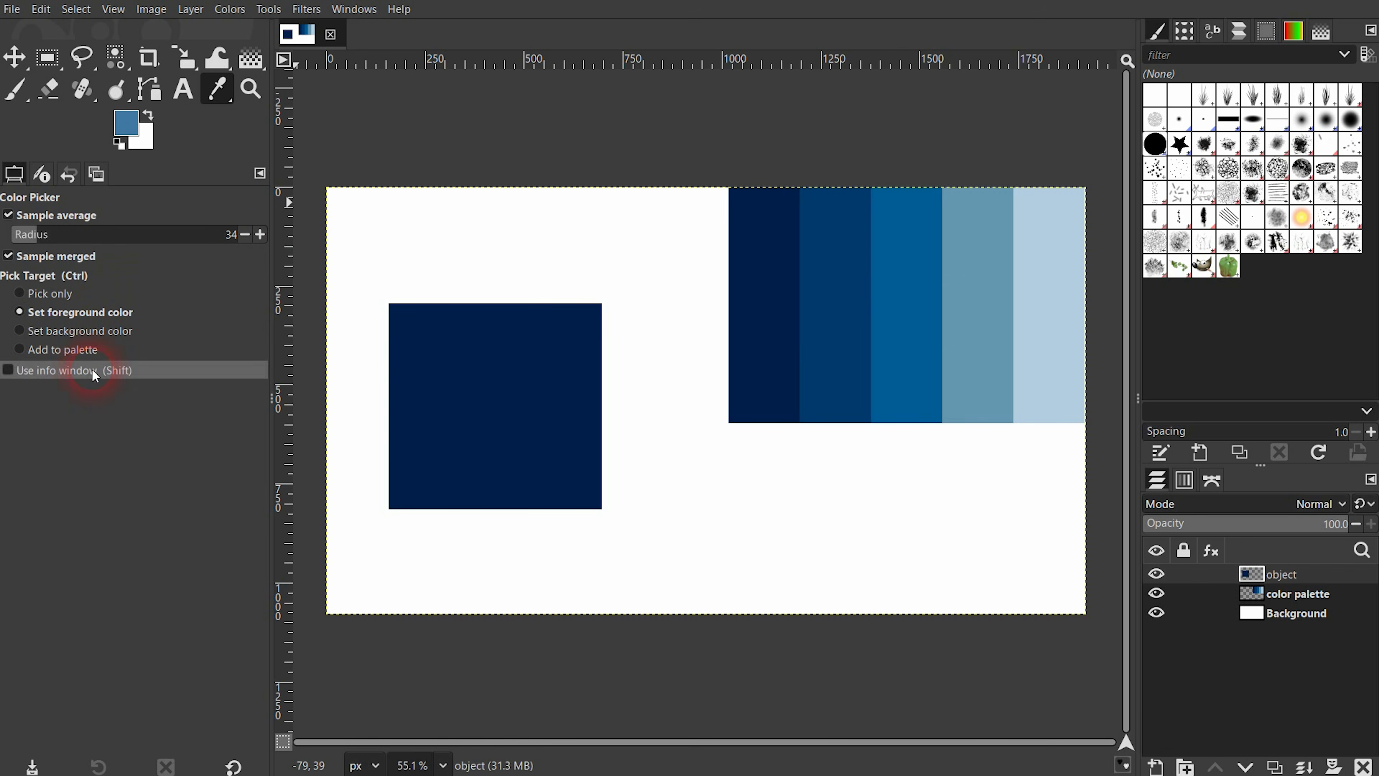
left_click(947, 319)
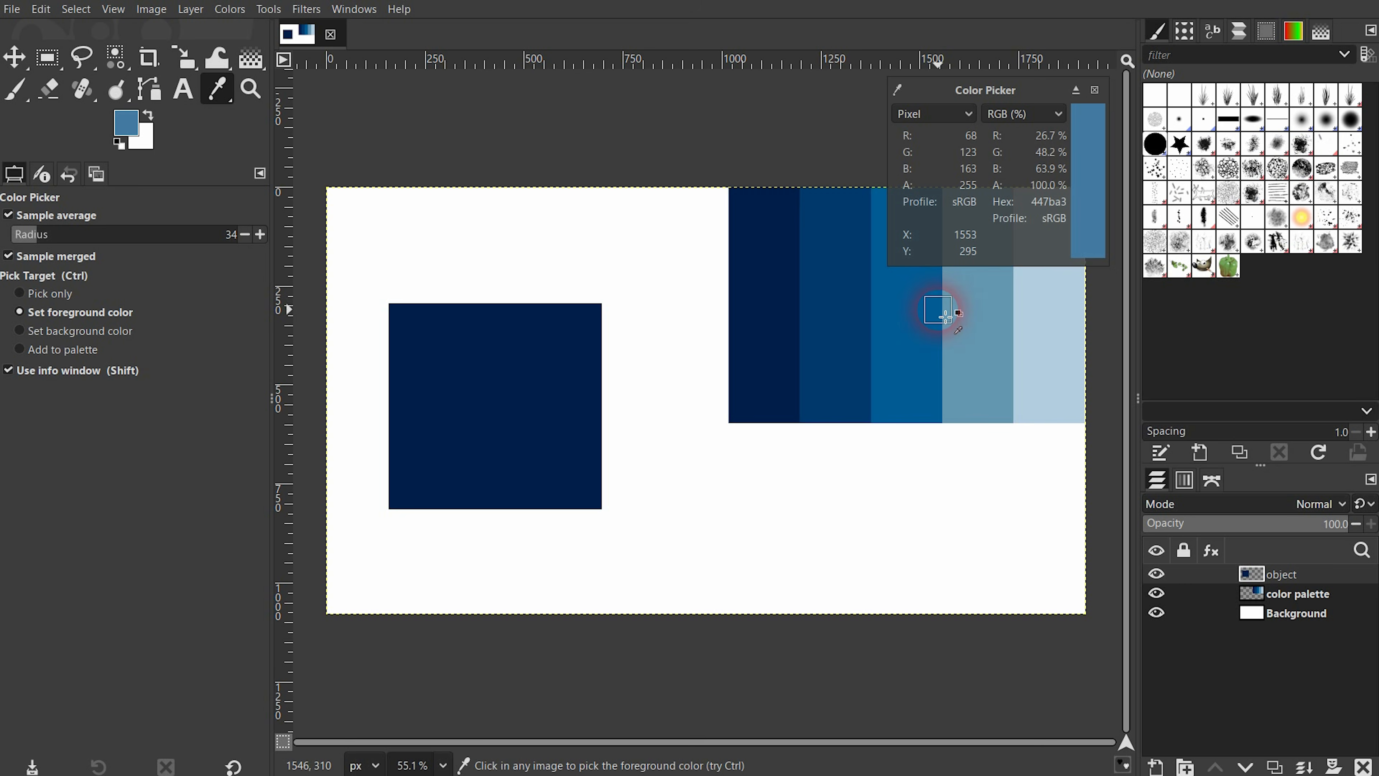
left_click_drag(946, 316, 950, 318)
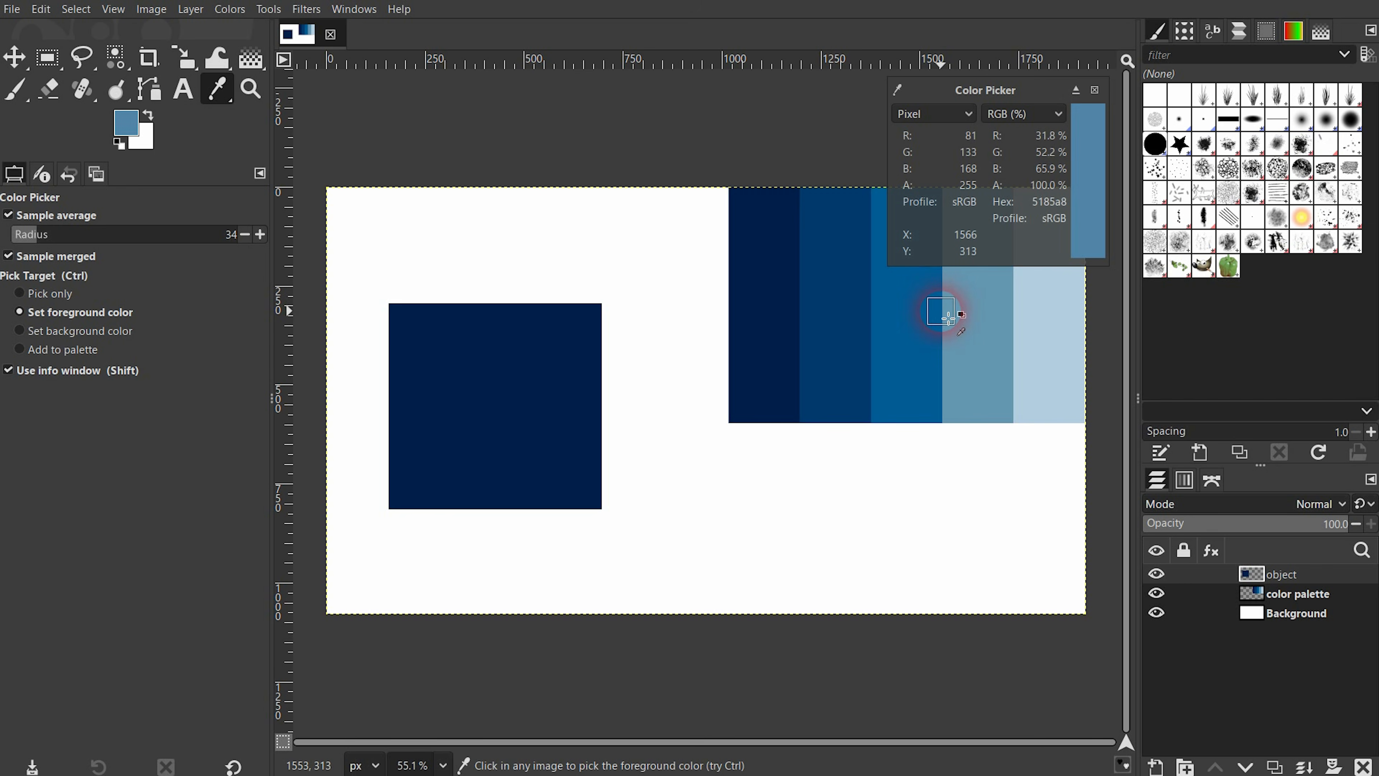
left_click(950, 318)
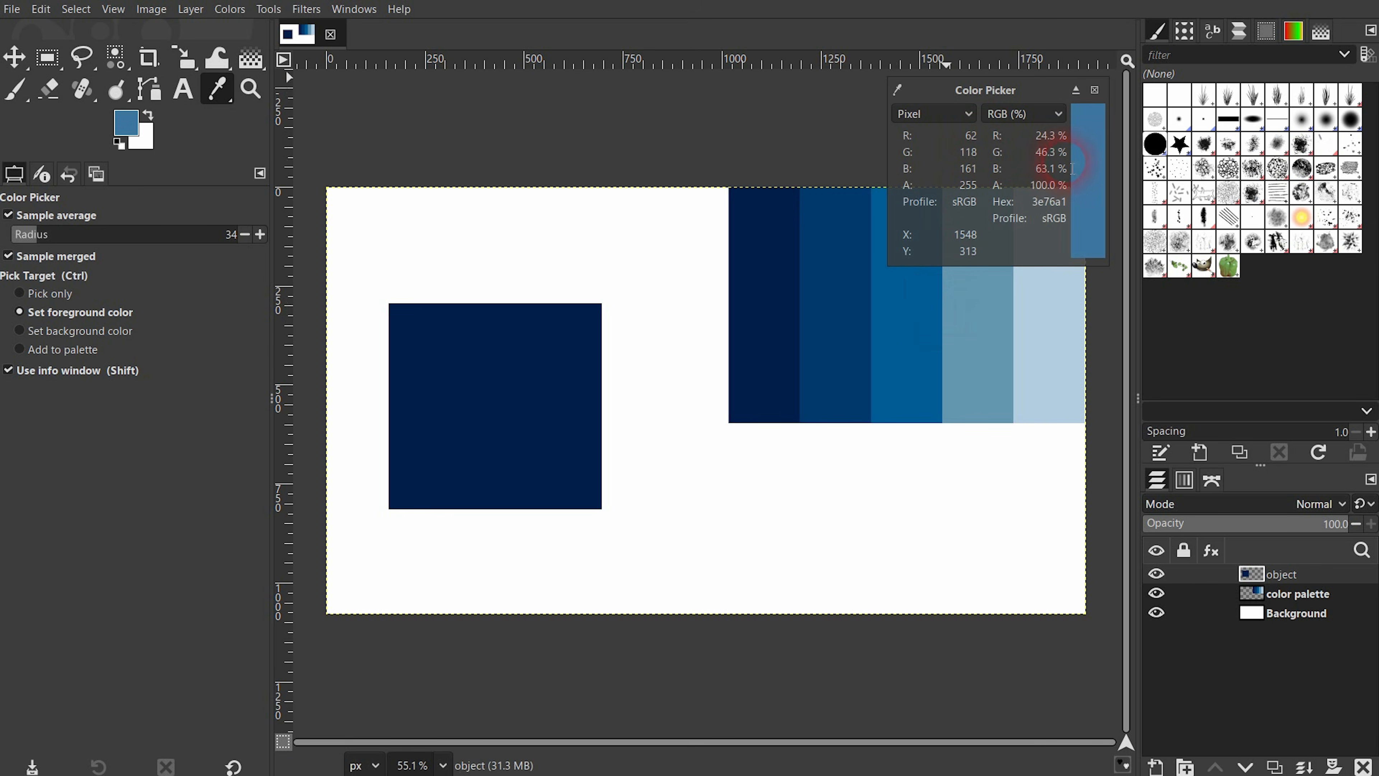
- Disable Sample average, sample single-pixel foreground colors on both sides of the border between the middle blue and gray-blue stripes, and close the info window
left_click(7, 217)
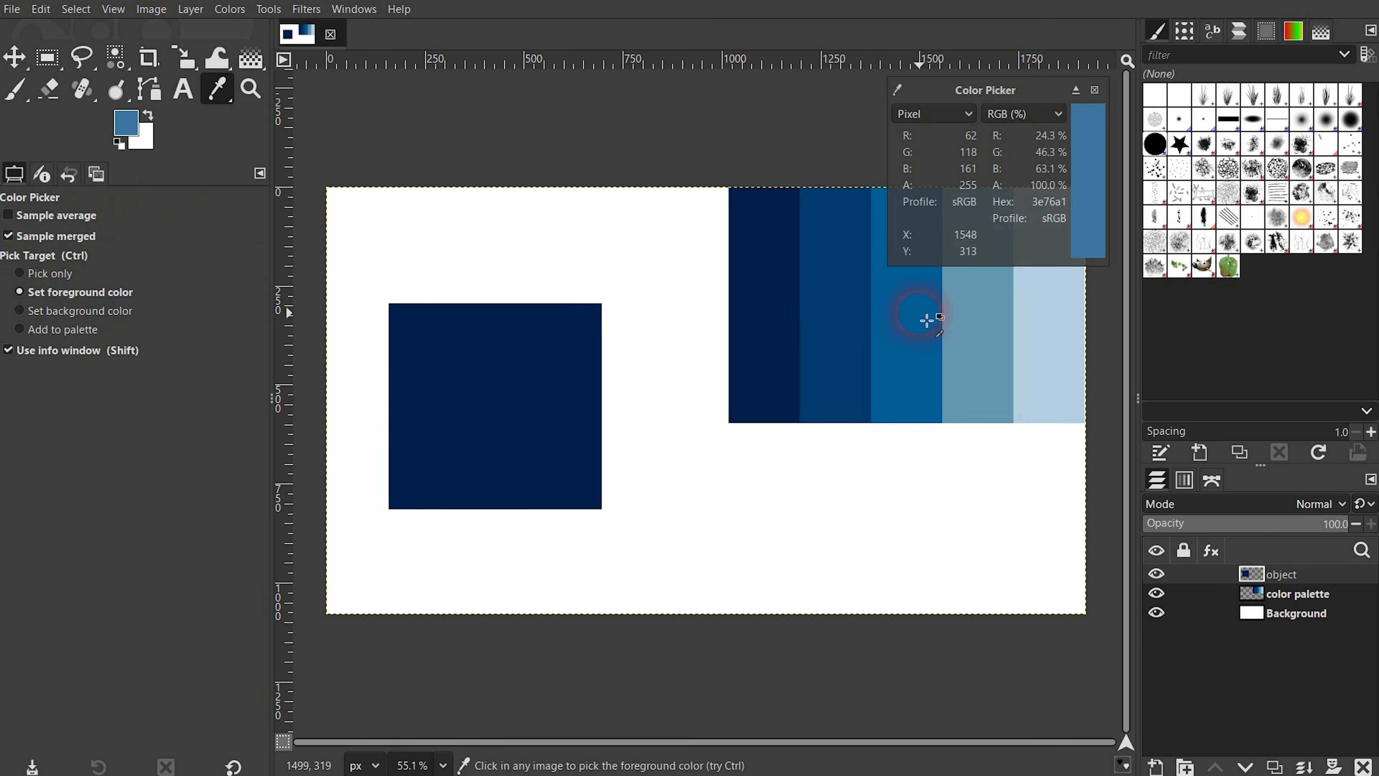
left_click(935, 321)
left_click(999, 324)
left_click(931, 321)
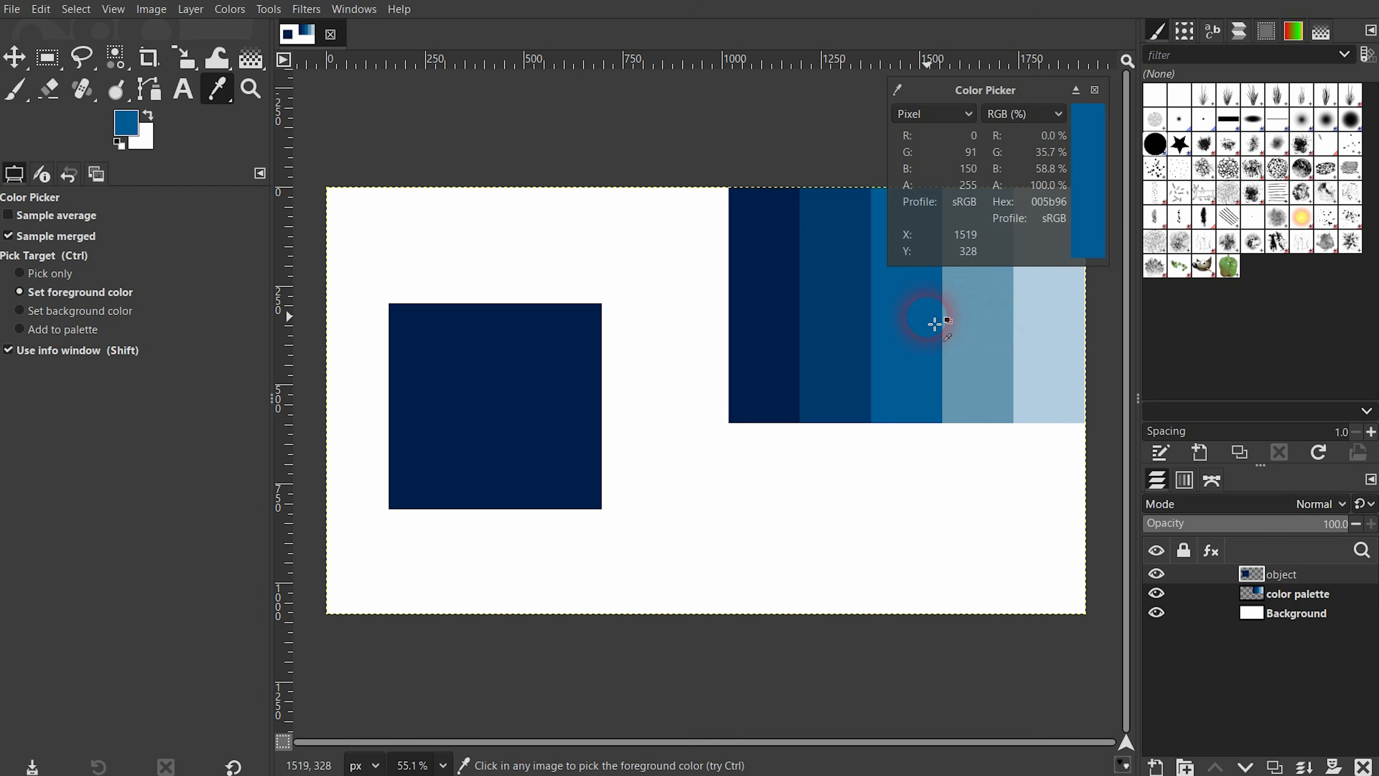
left_click(955, 321)
left_click(938, 324)
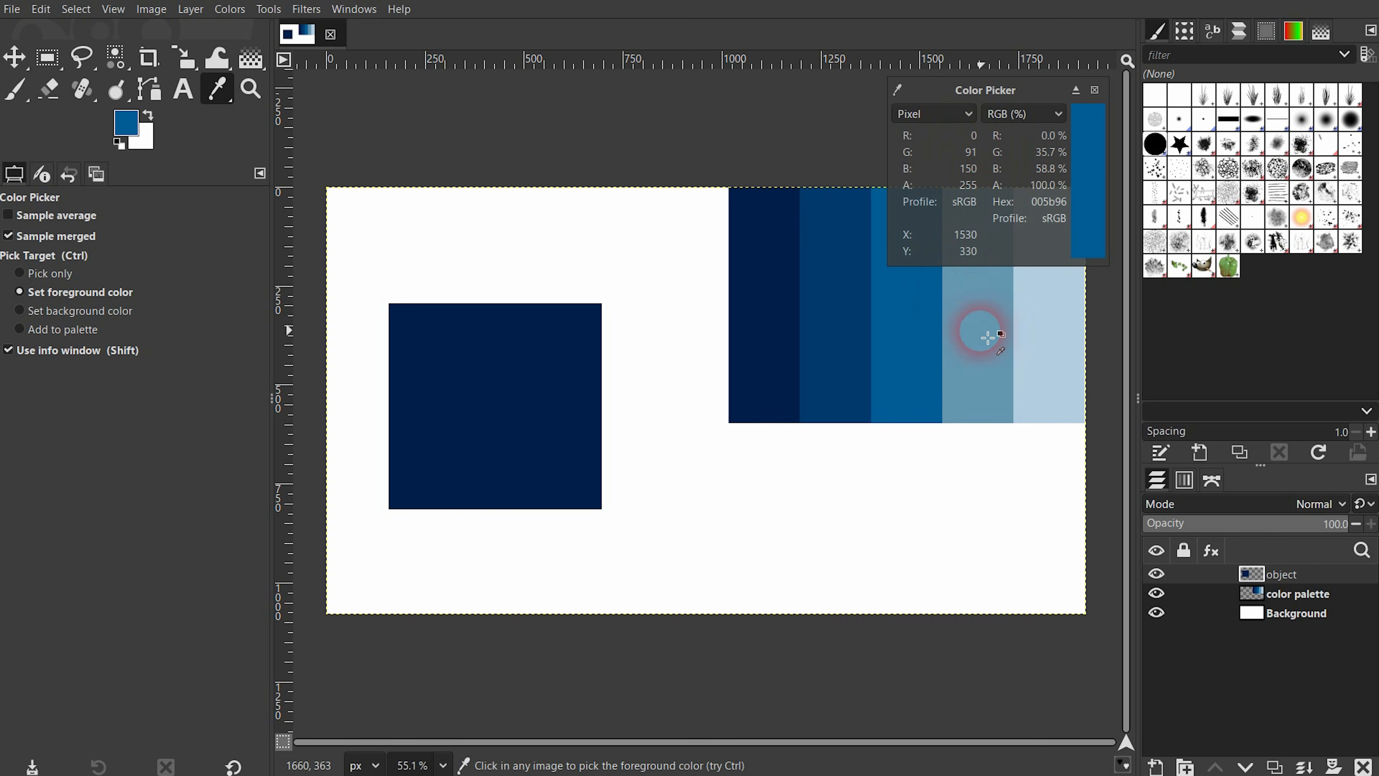
left_click(1095, 90)
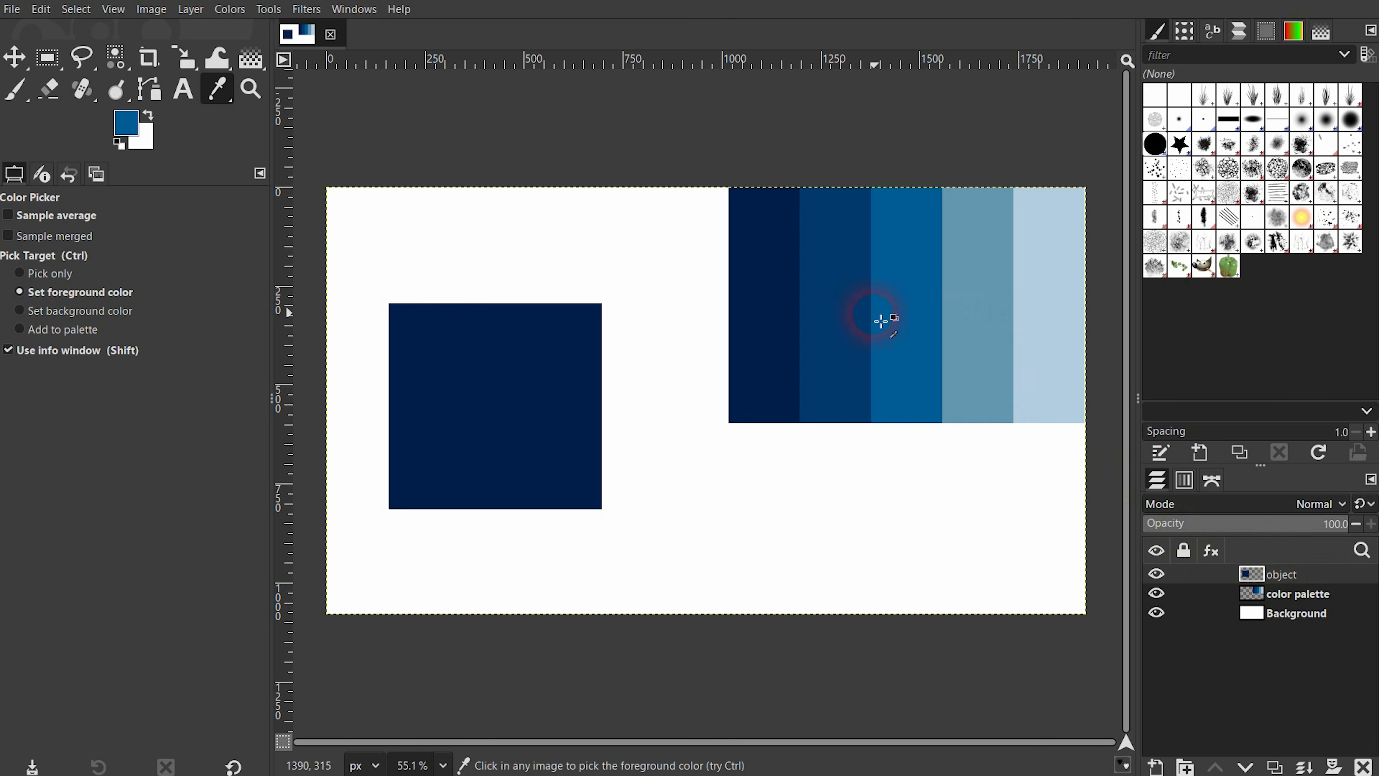
- With Sample merged off, sample the object layer's empty area, both with the color palette and Background layers visible and with them temporarily hidden
left_click(989, 339)
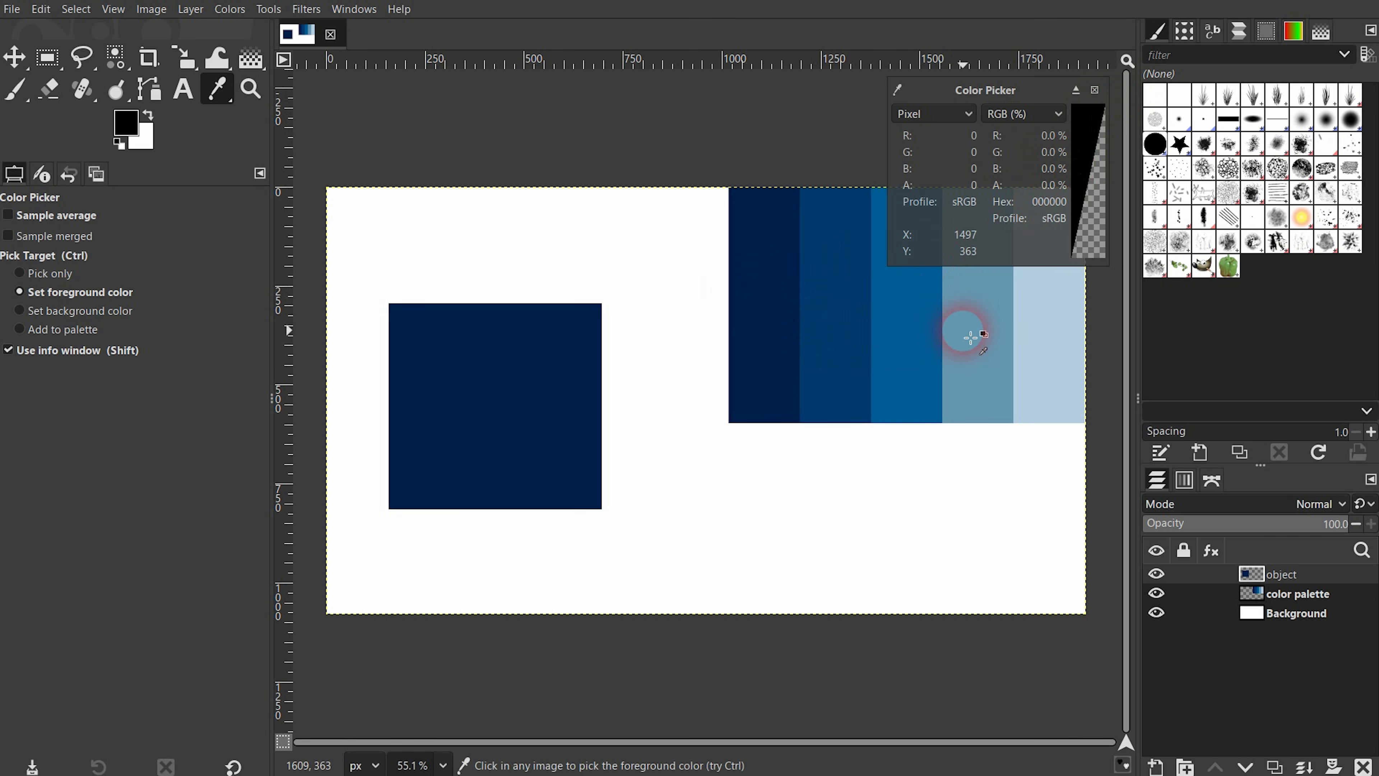
left_click(1156, 592)
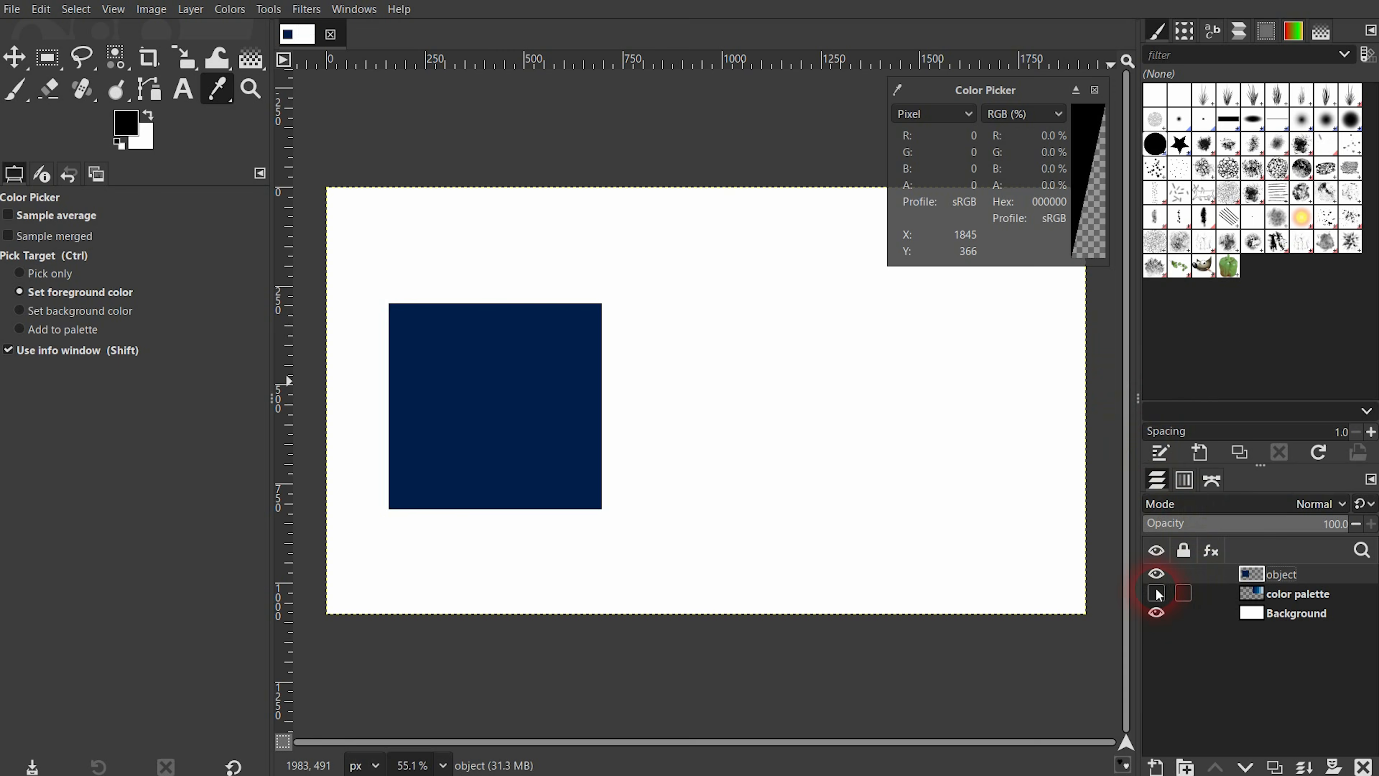
left_click(1156, 613)
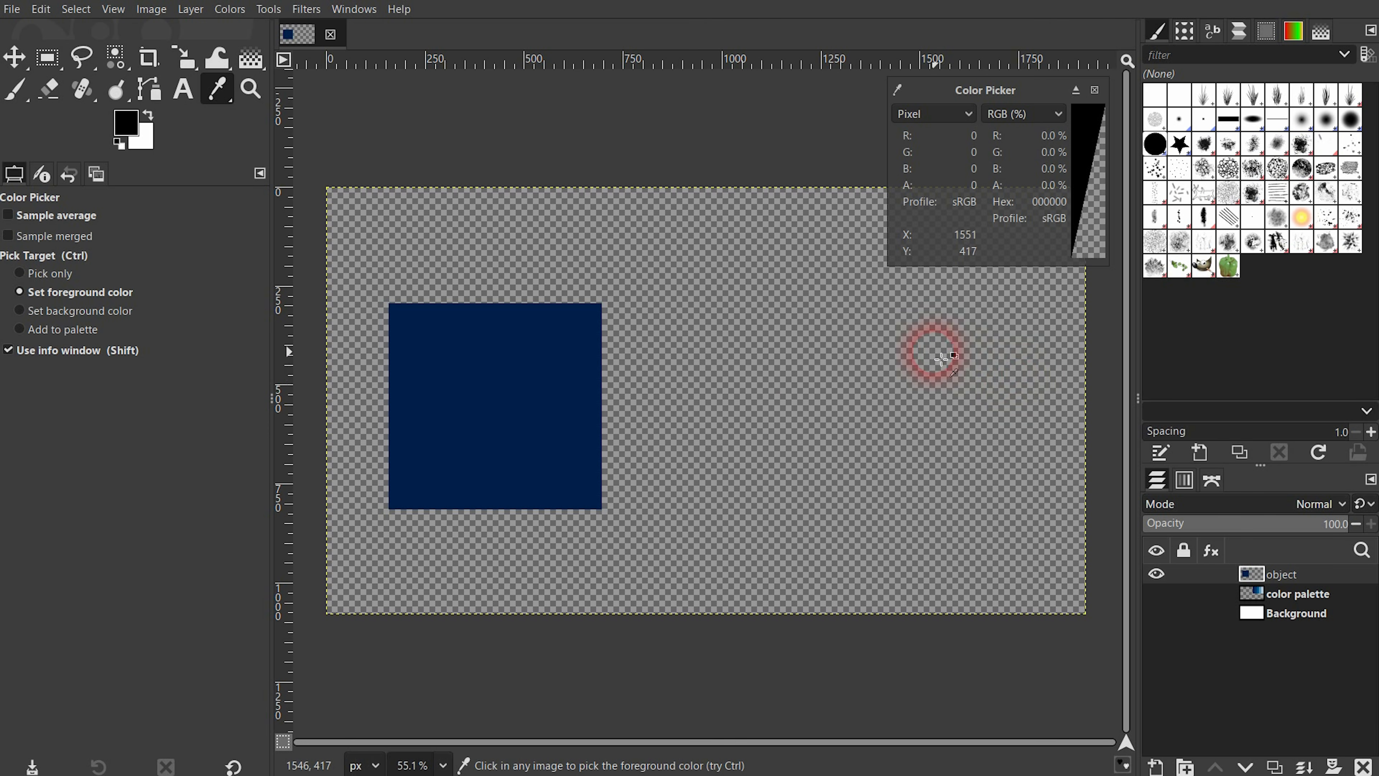
left_click(864, 343)
left_click(789, 360)
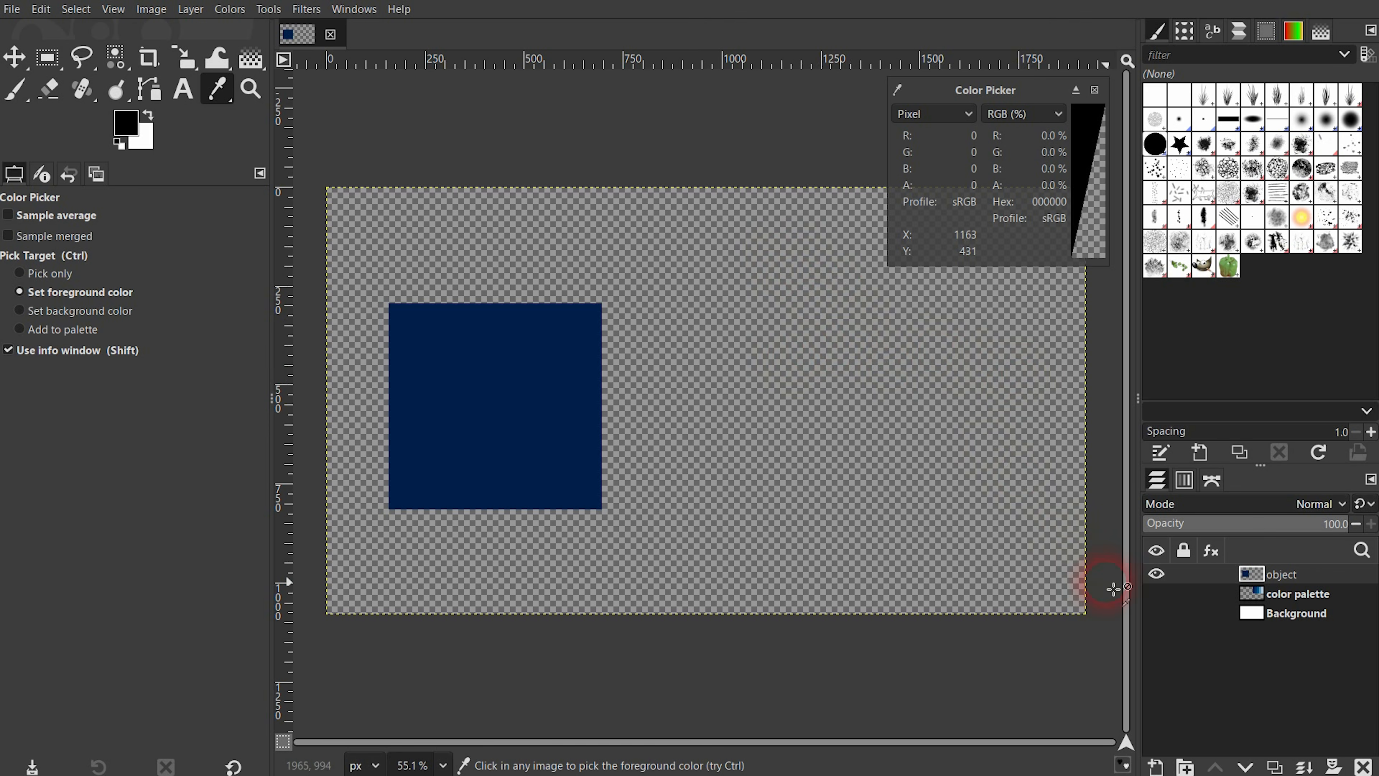
left_click(1155, 593)
left_click(1156, 612)
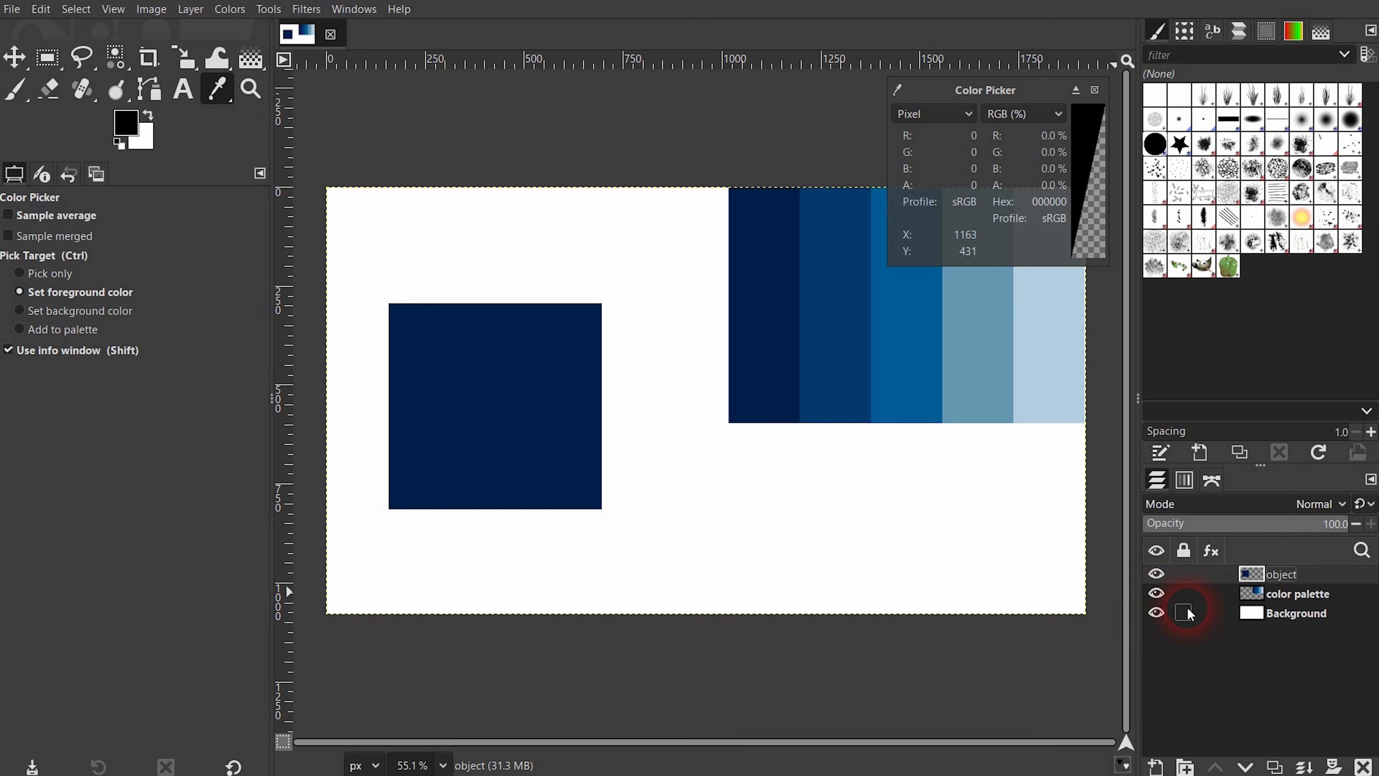
- Select the Background layer and sample it through the palette stripes and the navy square with Sample merged off
left_click(1302, 617)
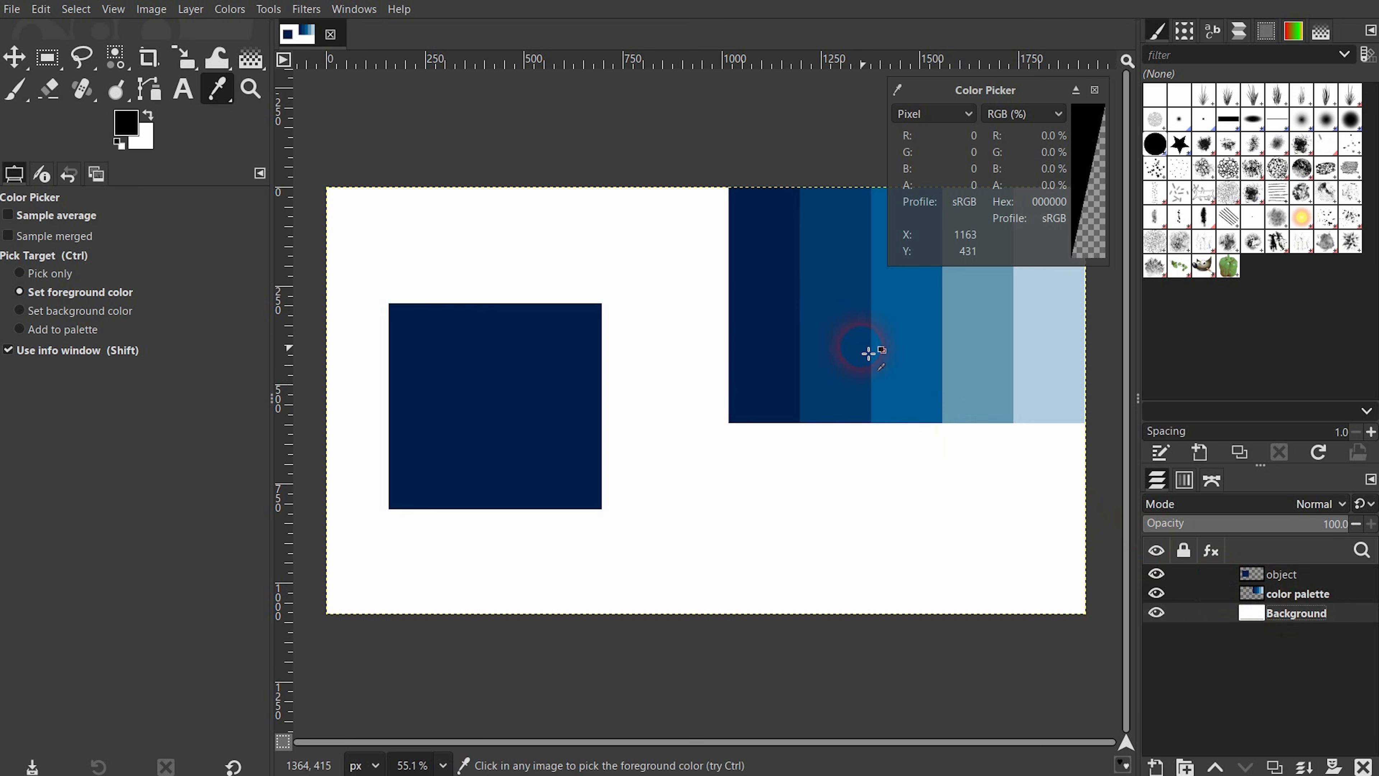
left_click(774, 303)
left_click(1097, 138)
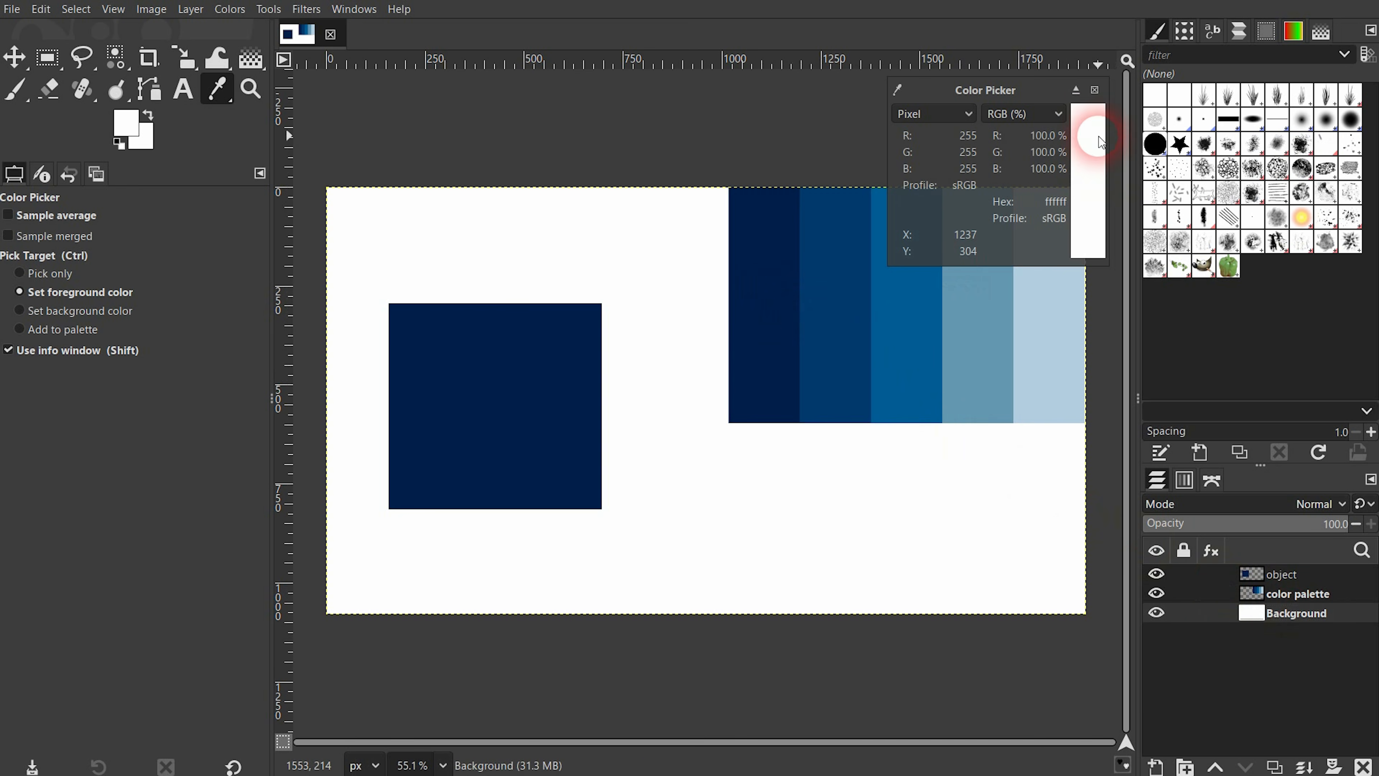
left_click(1279, 615)
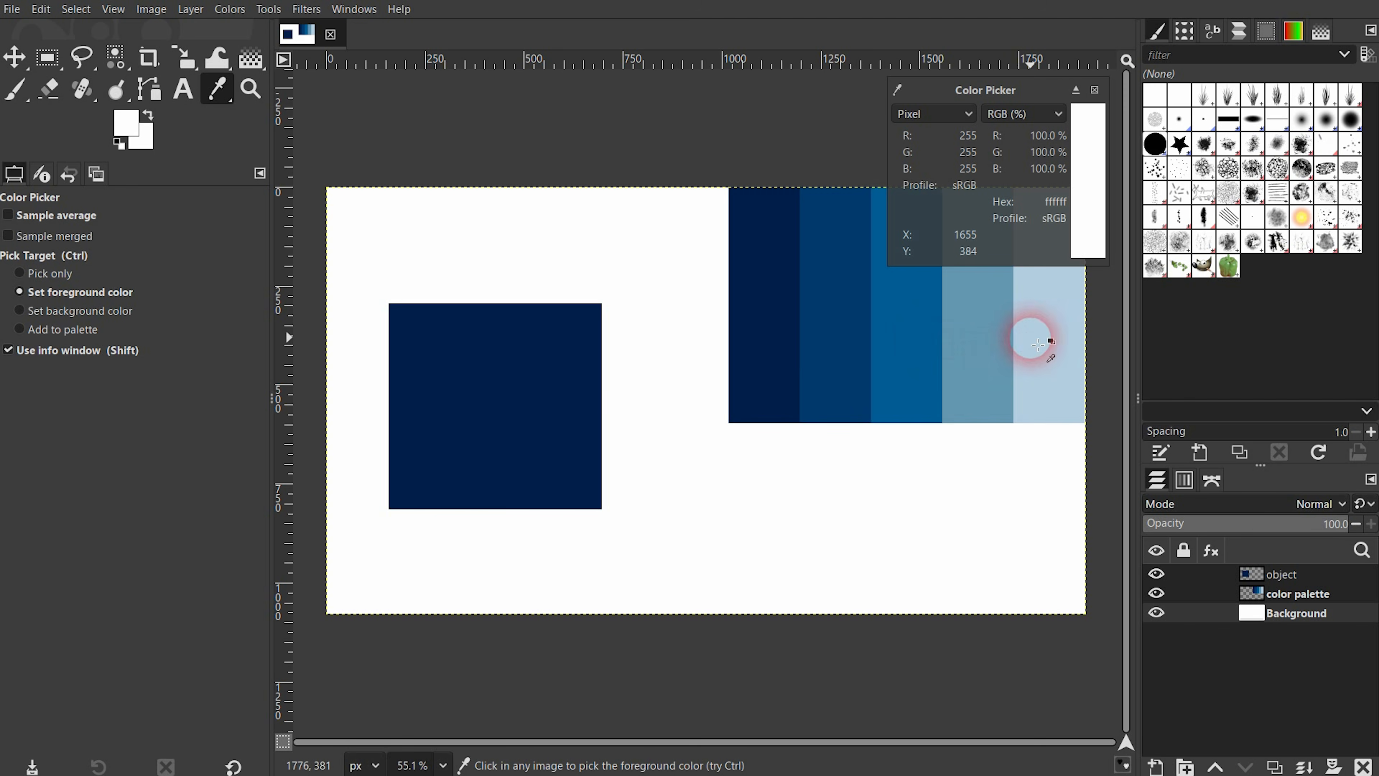
left_click(1031, 335)
left_click(518, 403)
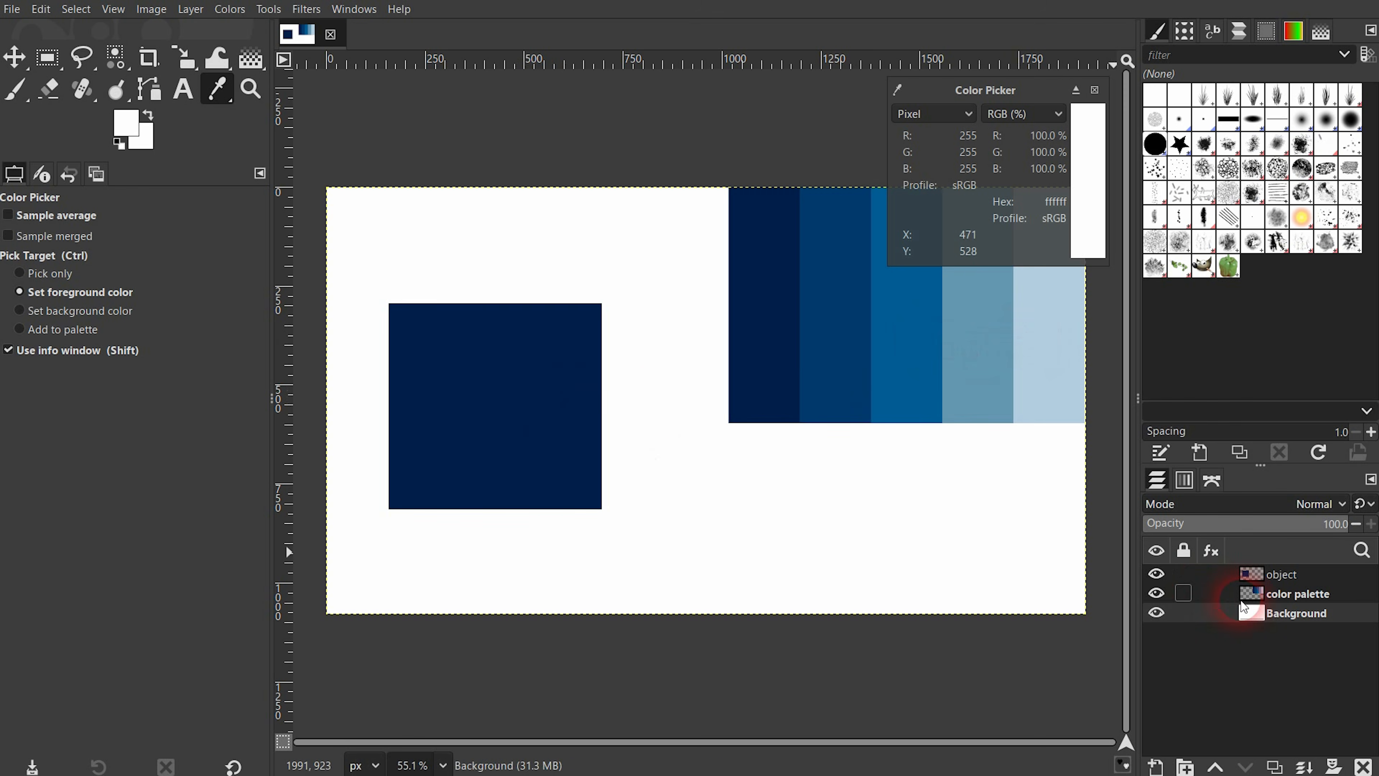
- Enable Sample merged and sample the navy square, the white canvas and each palette stripe through to the light blue one
left_click(56, 235)
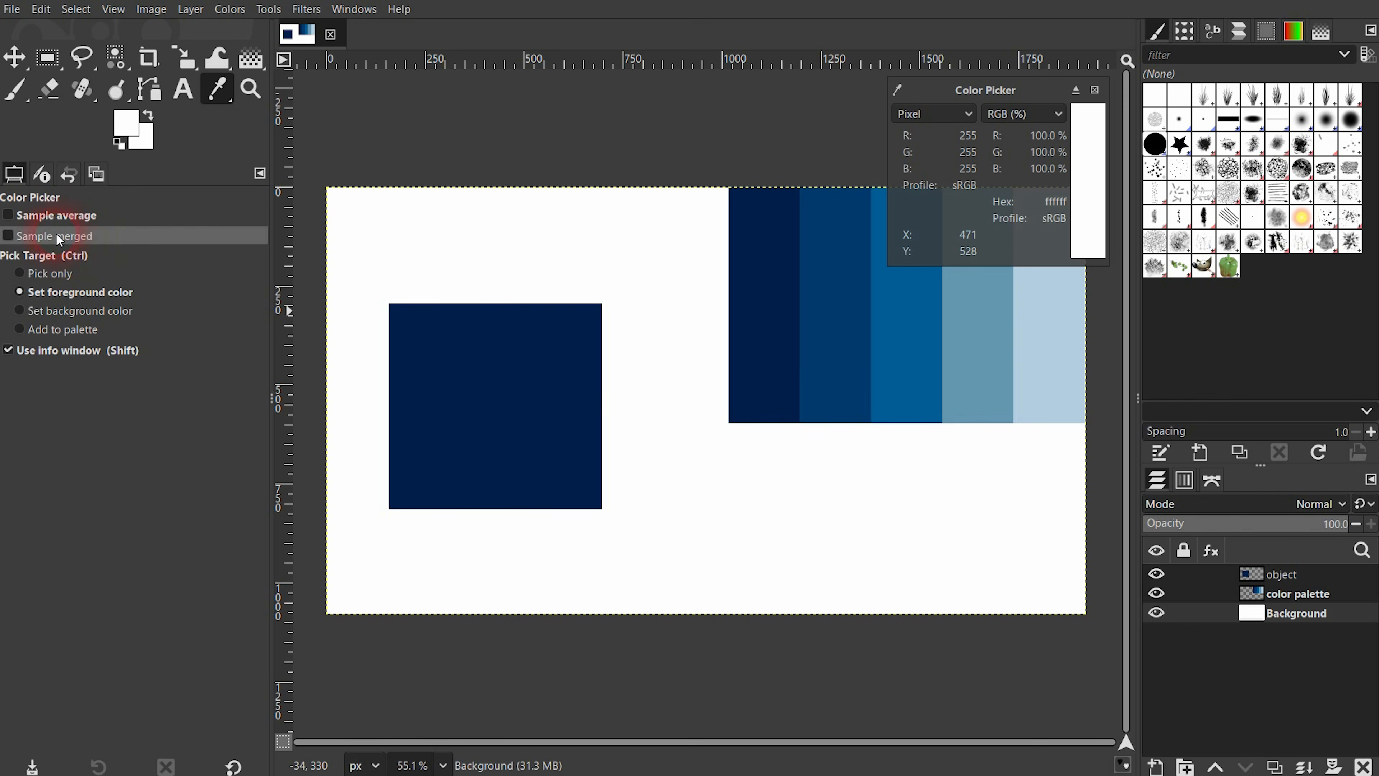
left_click(514, 389)
left_click(781, 337)
left_click(847, 490)
left_click(825, 349)
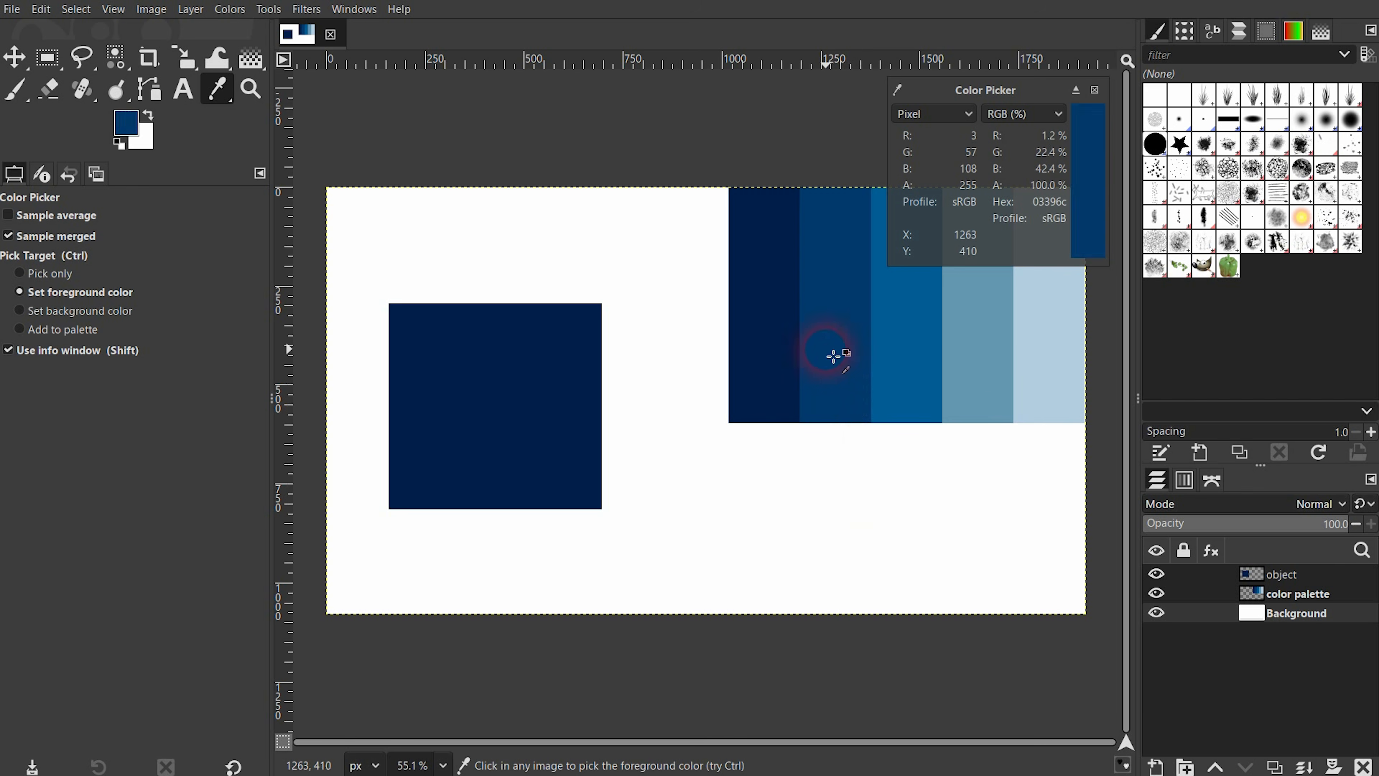
left_click(911, 351)
left_click(976, 351)
left_click(1067, 352)
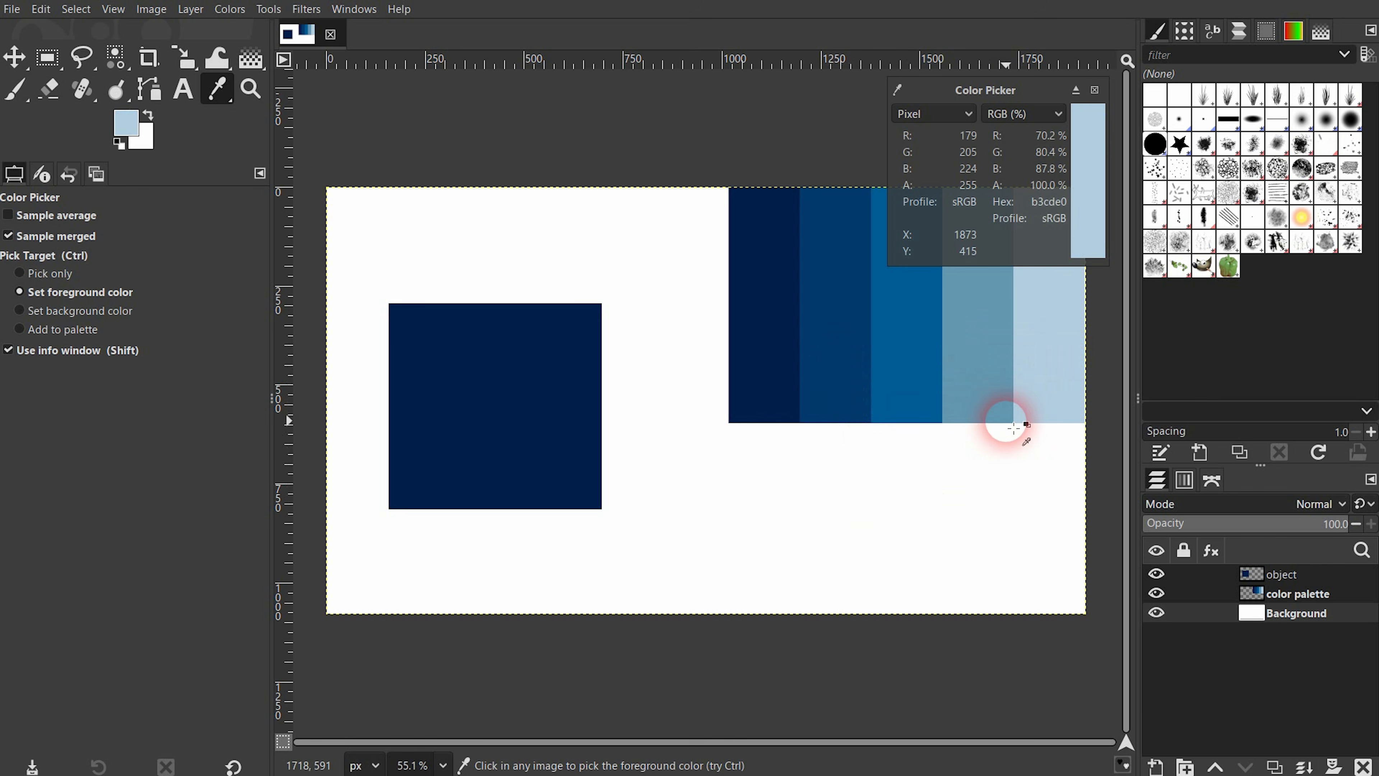
- Close the info window and delete the object and color palette layers
left_click(1281, 575)
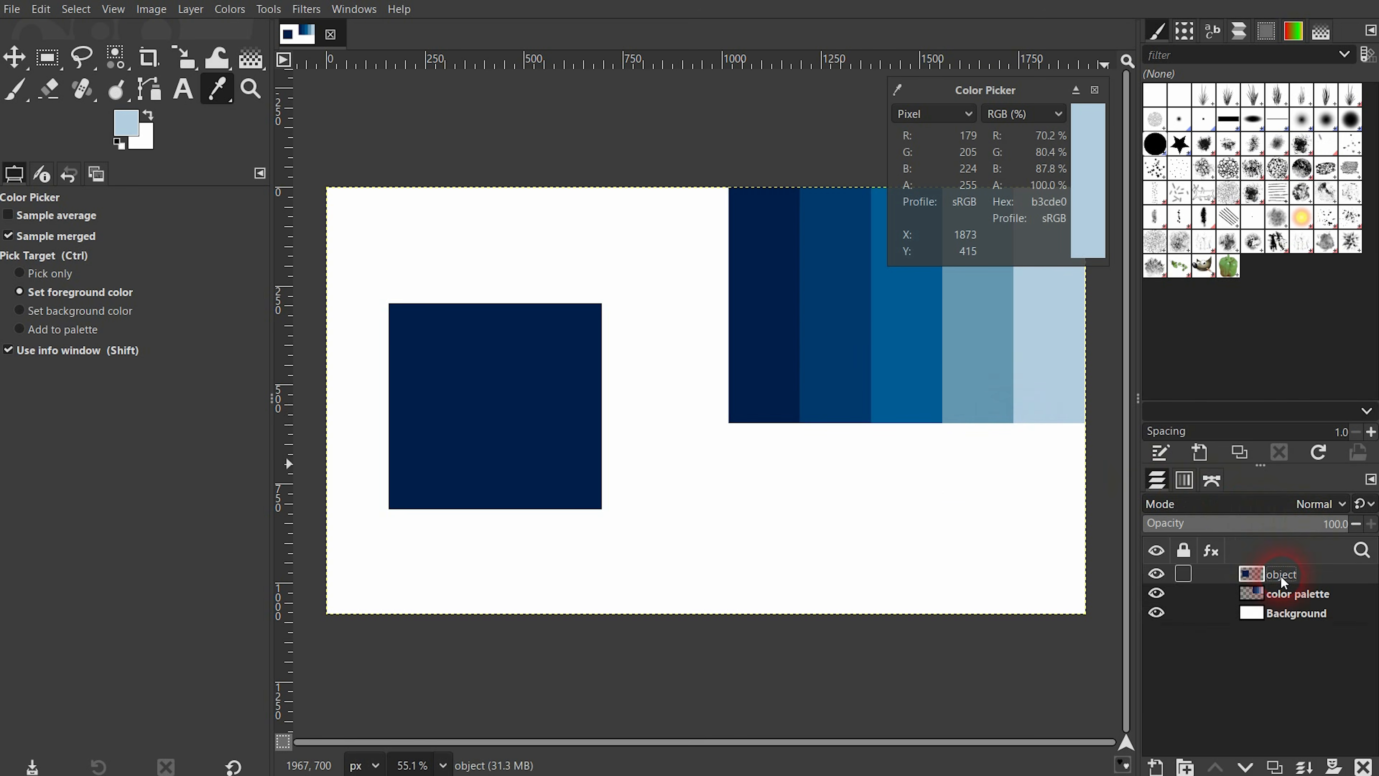
left_click(1094, 90)
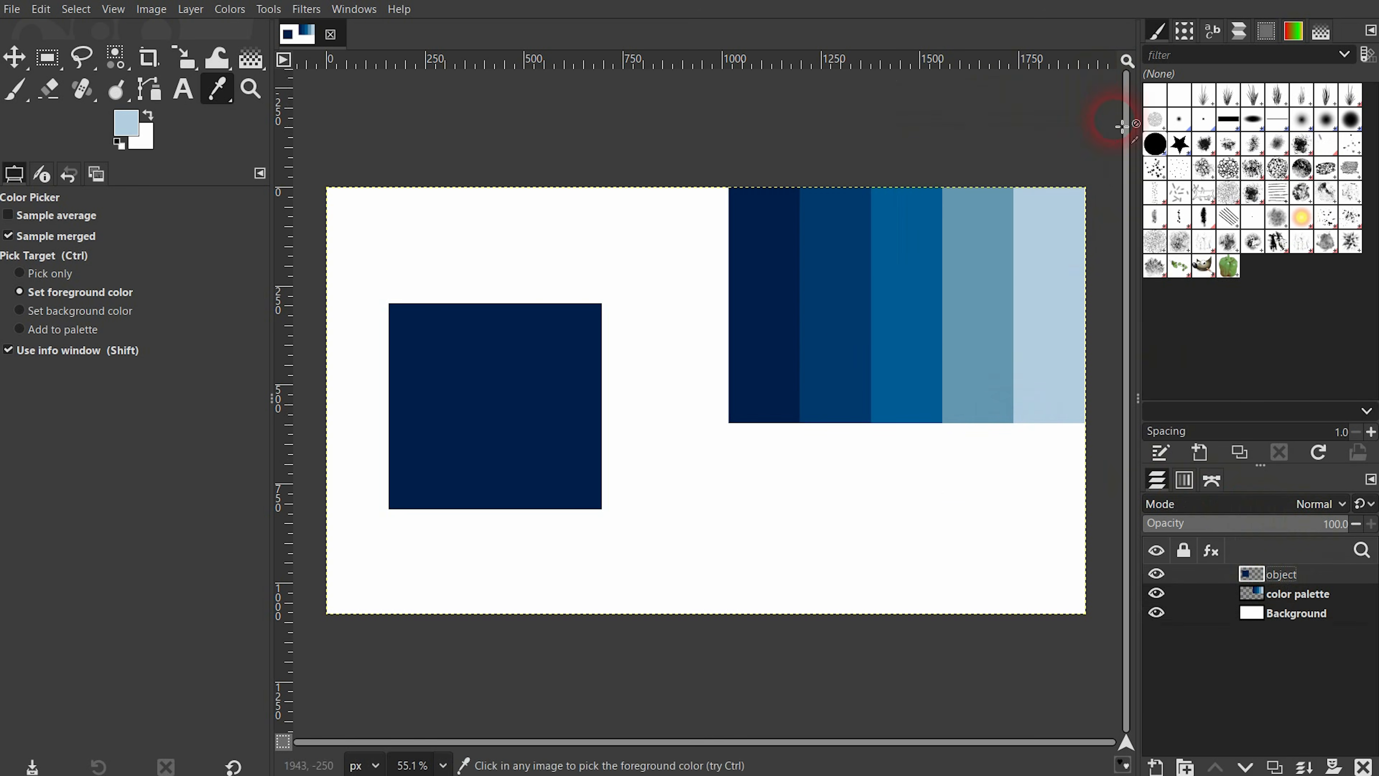
left_click(1363, 766)
left_click(1363, 766)
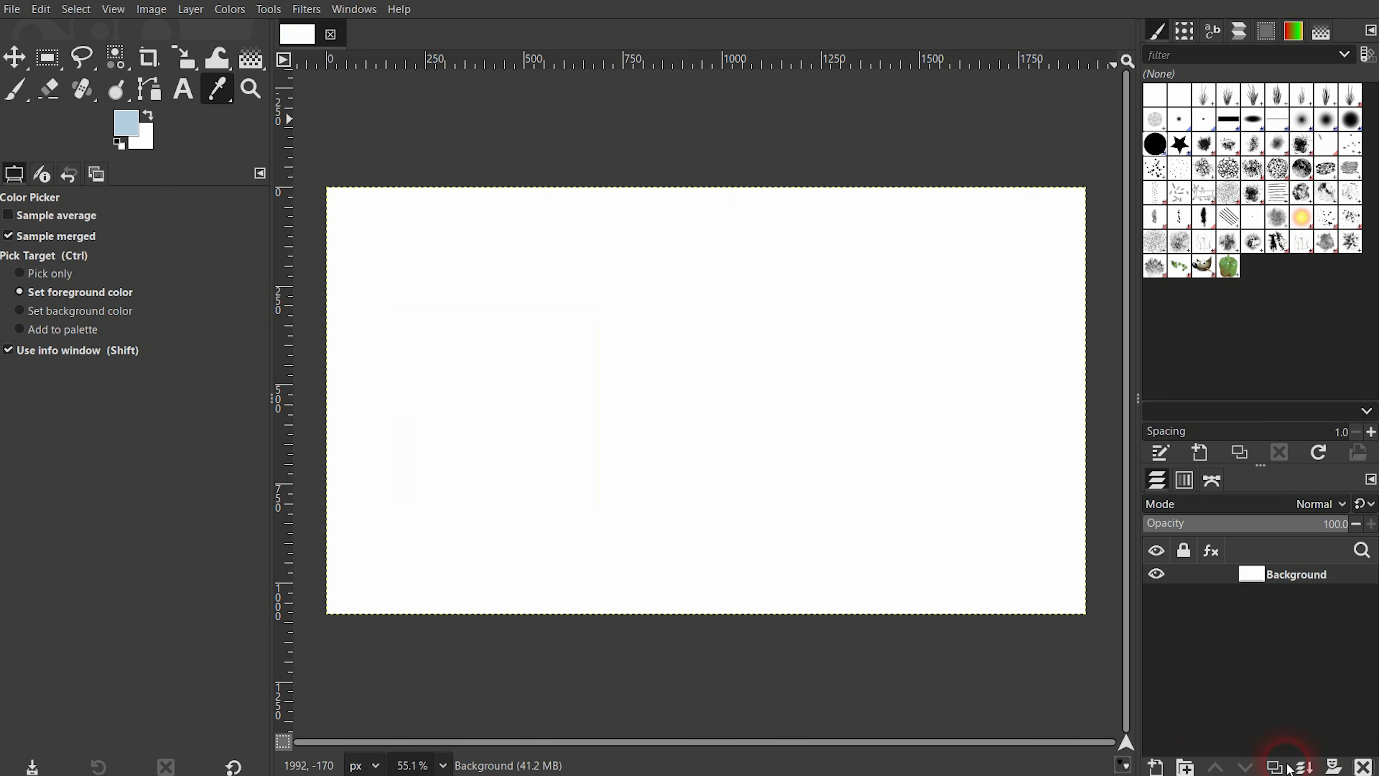
- Create a new 1920 × 1080 px transparent layer named black
left_click(1156, 766)
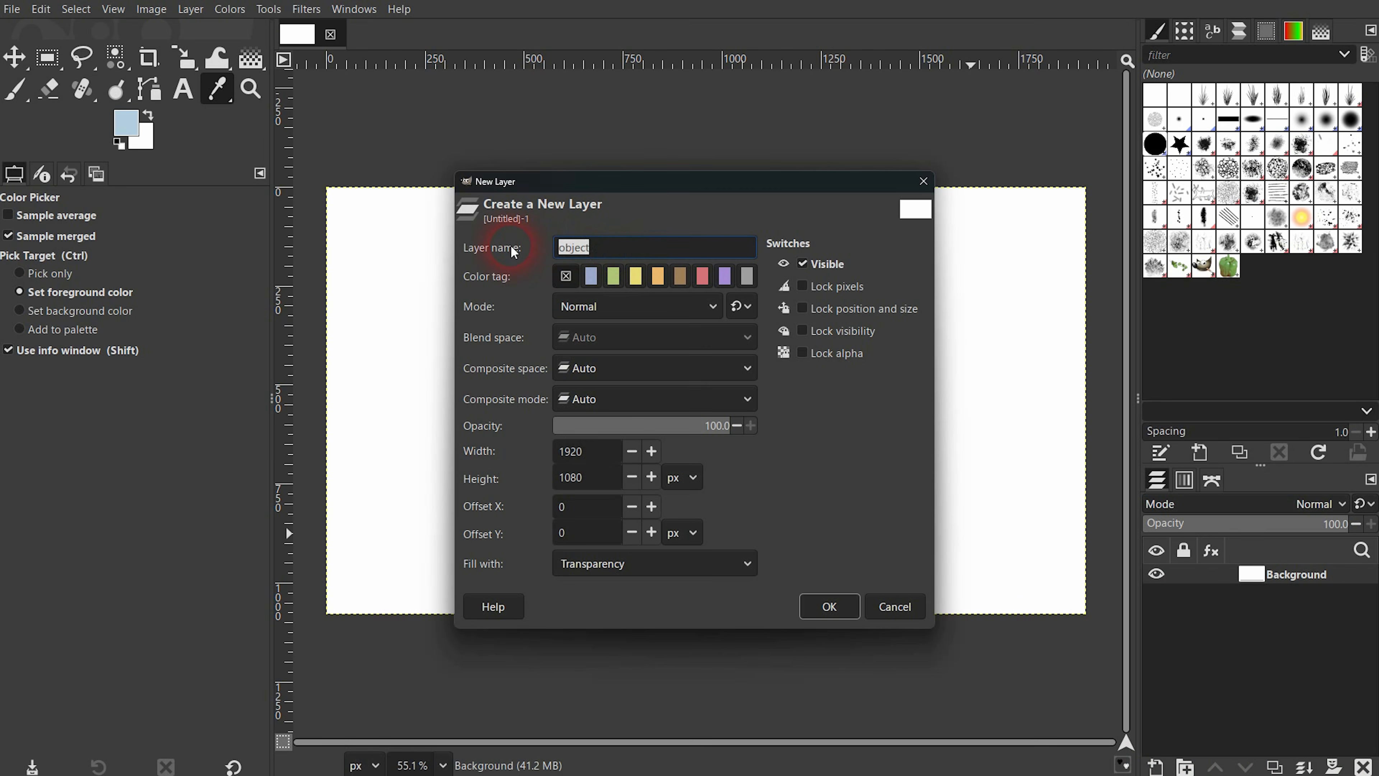
type("black")
left_click(829, 606)
- Reset the foreground and background colors to default and fill the black layer with the foreground color using Bucket Fill
left_click(118, 143)
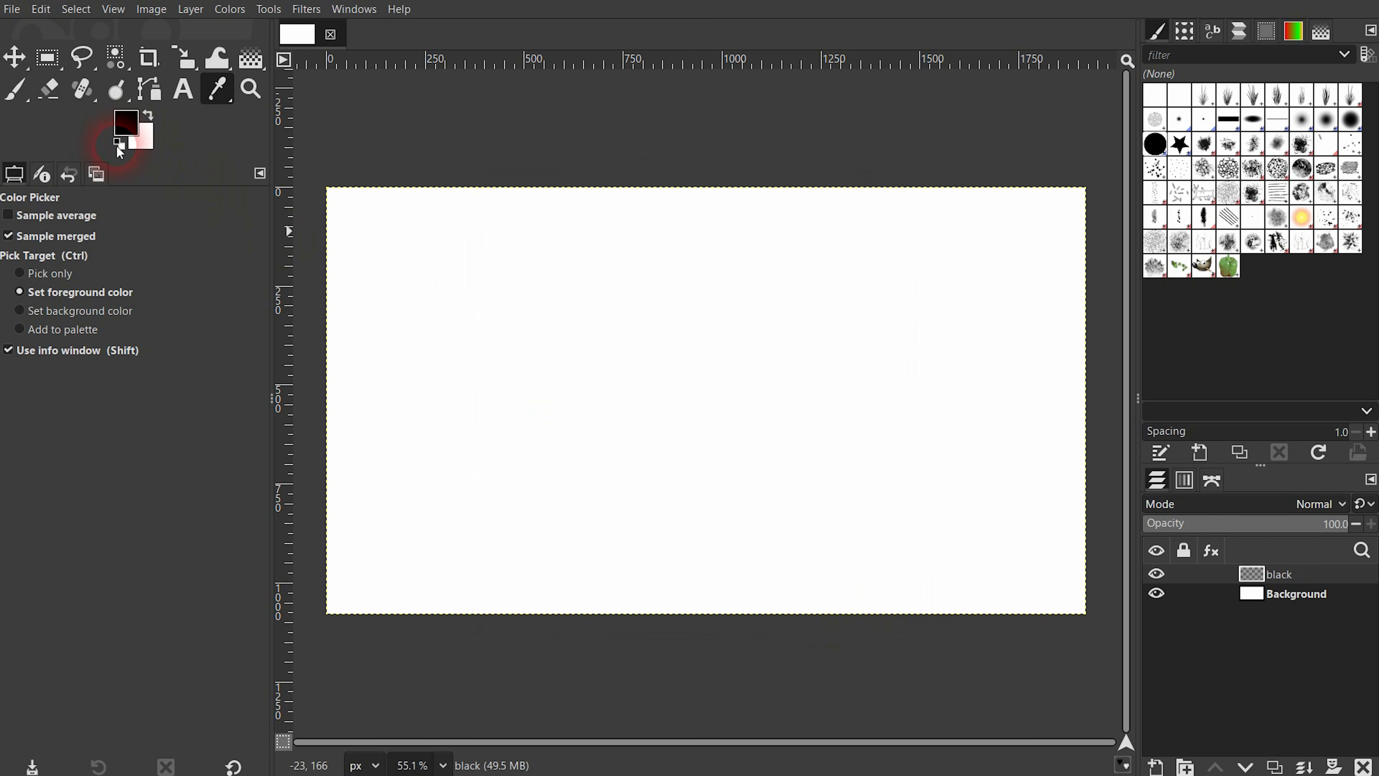
right_click(251, 59)
left_click(321, 62)
left_click(679, 411)
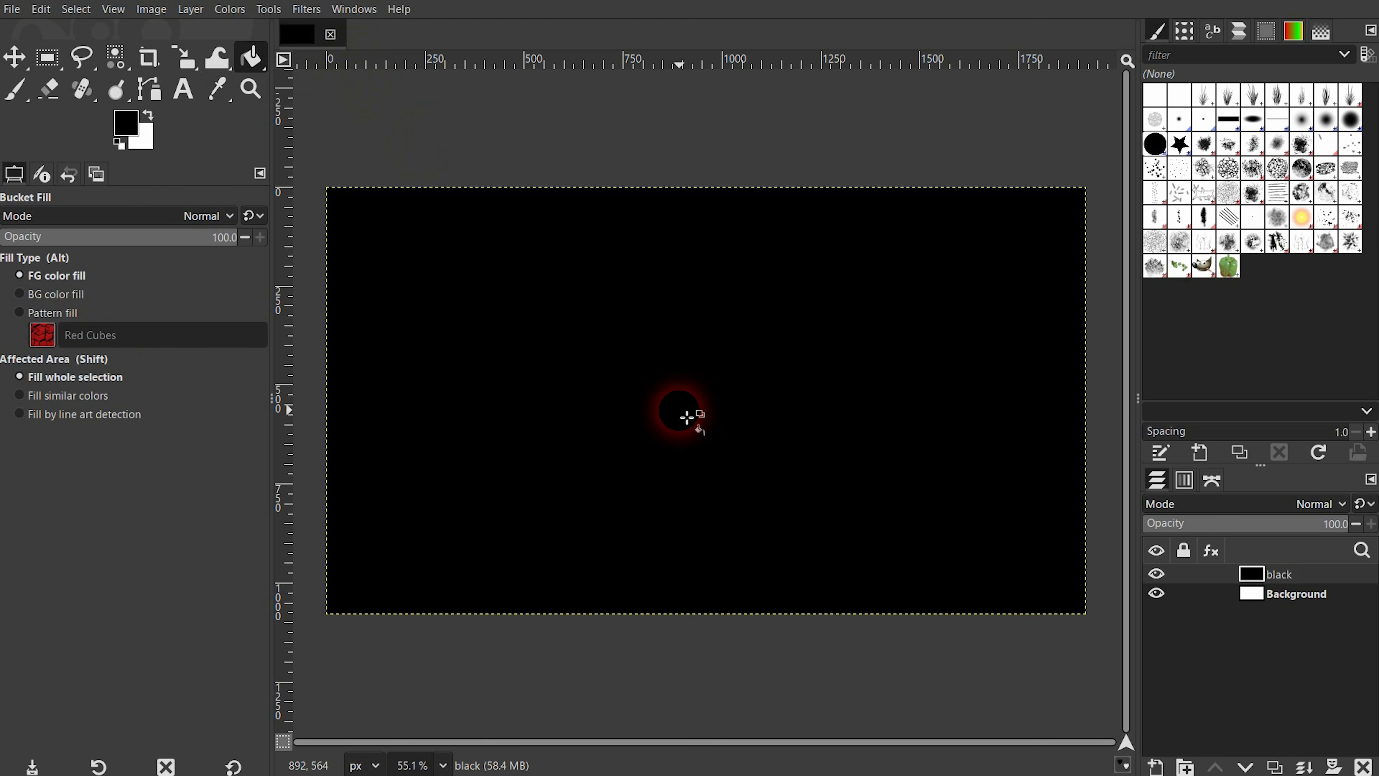
left_click(14, 58)
- Lower the black layer's opacity to 46 and sample the canvas with the Color Picker, with Sample merged on and with it disabled
left_click(833, 401)
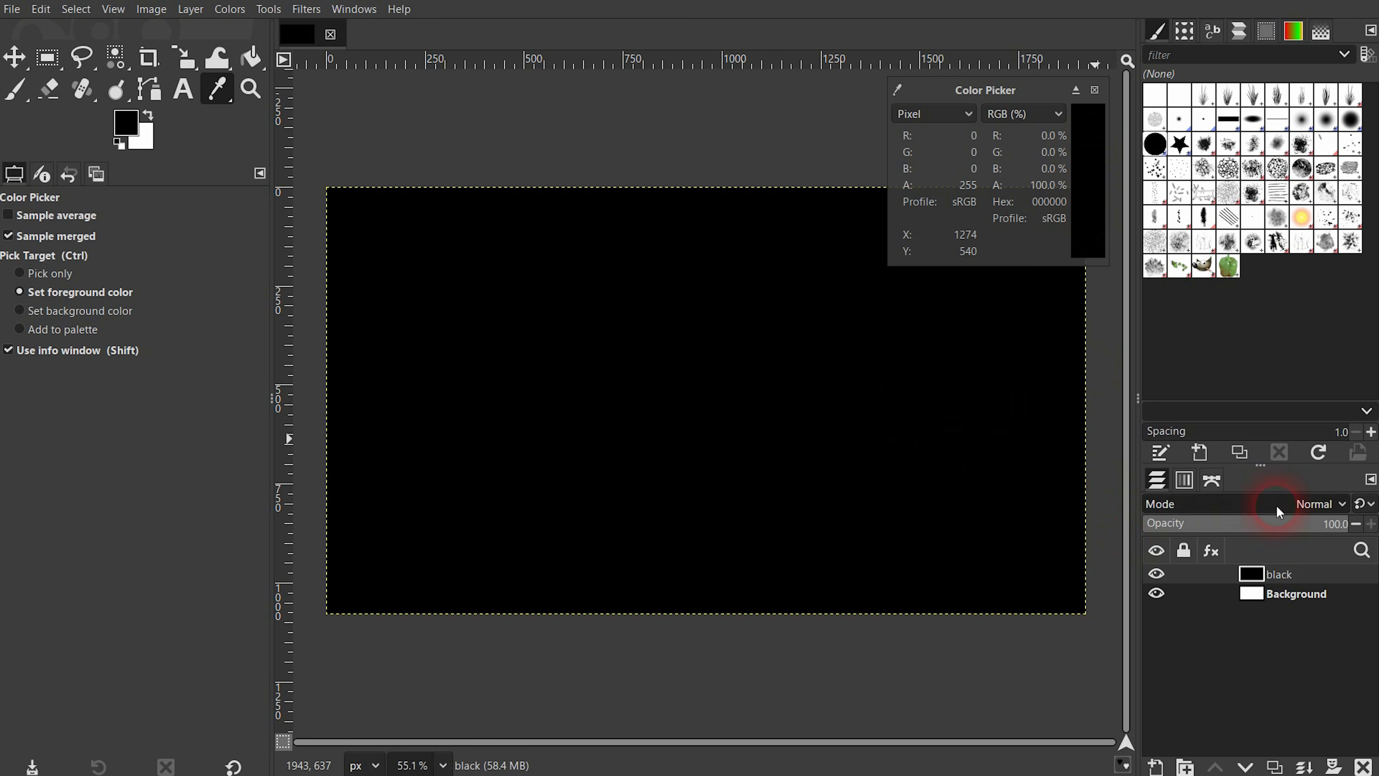
left_click_drag(1314, 527, 1246, 525)
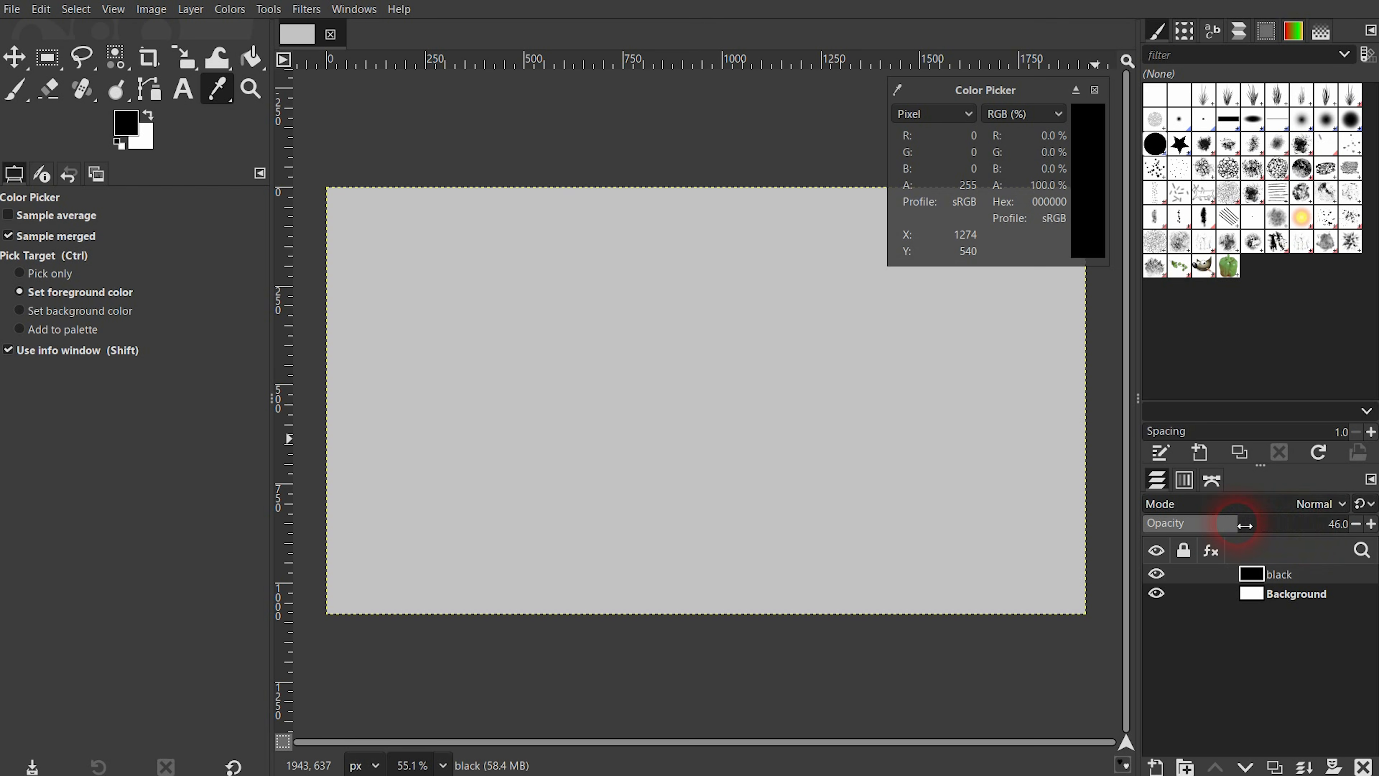
left_click(762, 375)
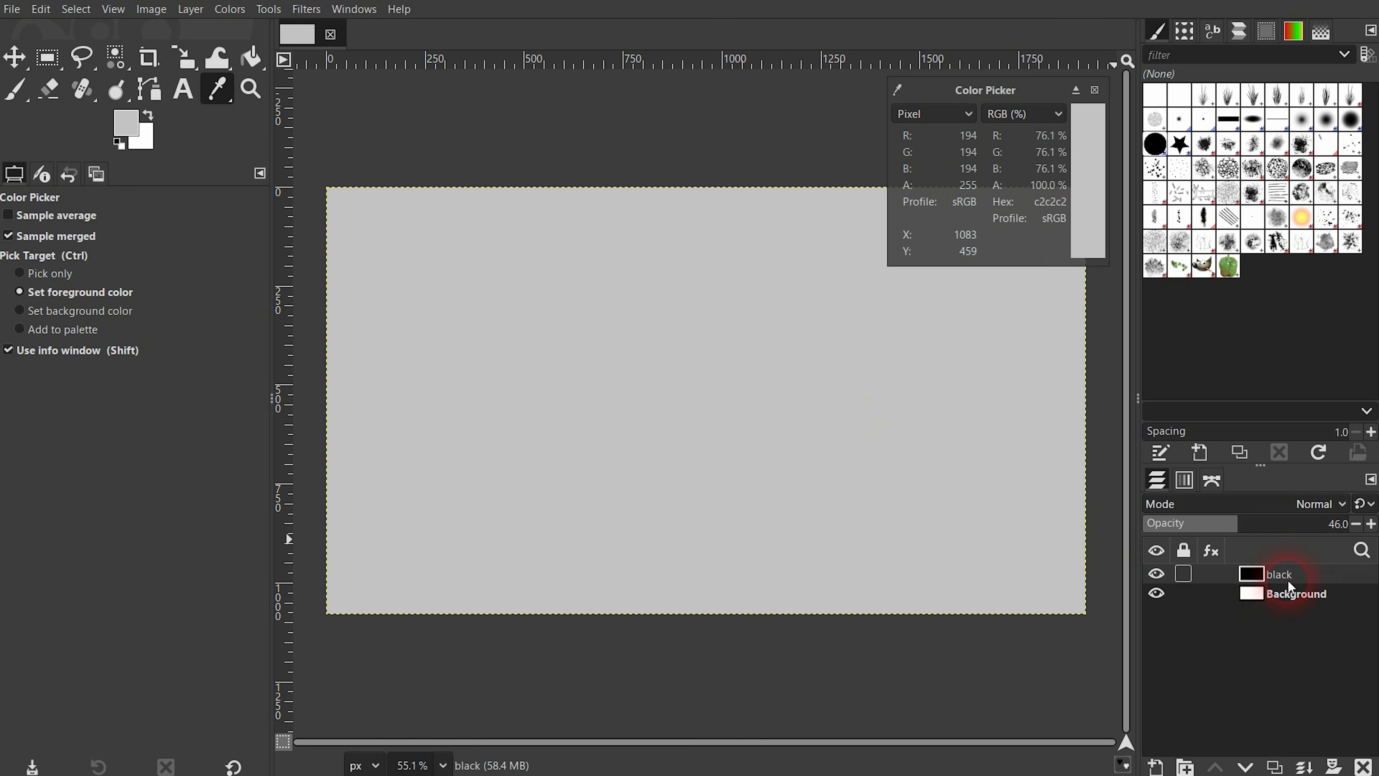
left_click(32, 235)
left_click(823, 370)
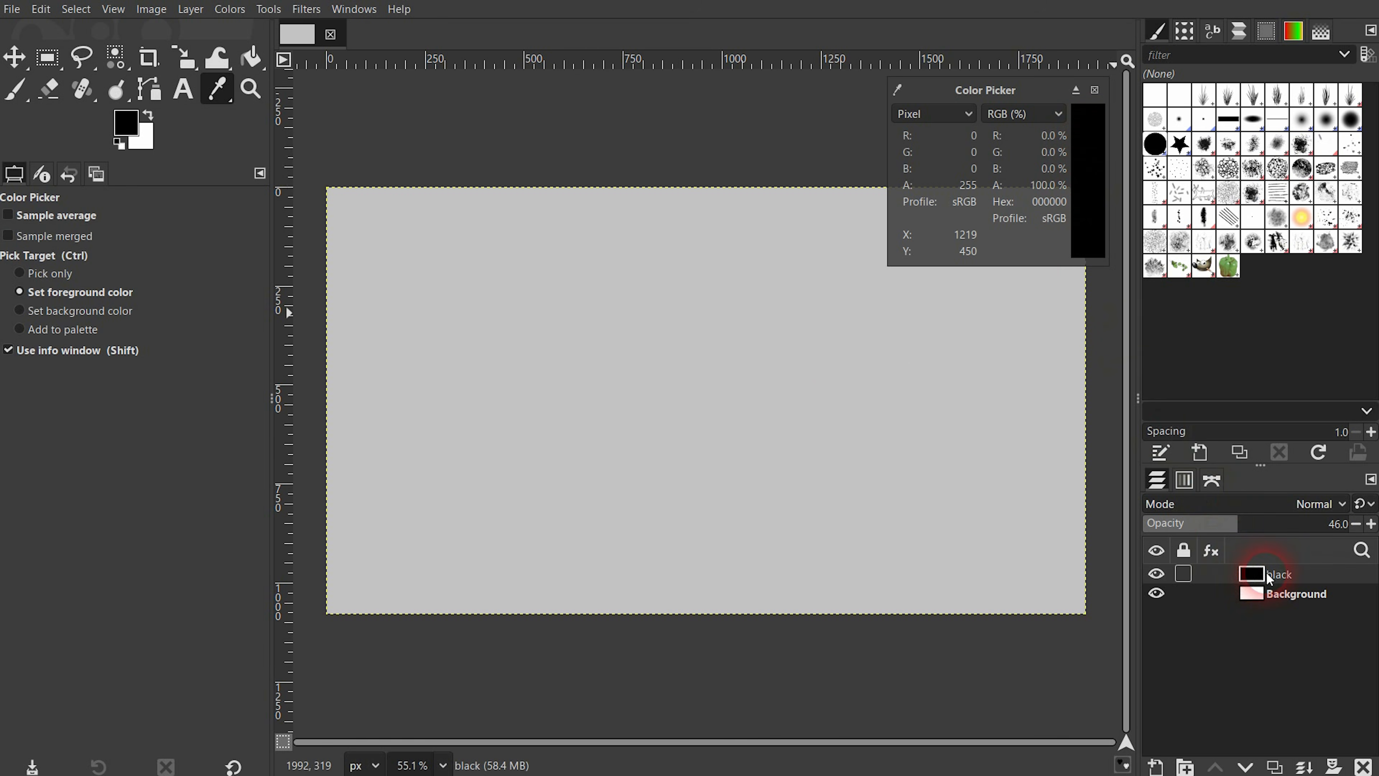
- Raise the black layer's opacity to 76 and sample the canvas with Sample merged off and with it re-enabled
left_click_drag(1243, 524, 1298, 524)
left_click(976, 460)
left_click(60, 236)
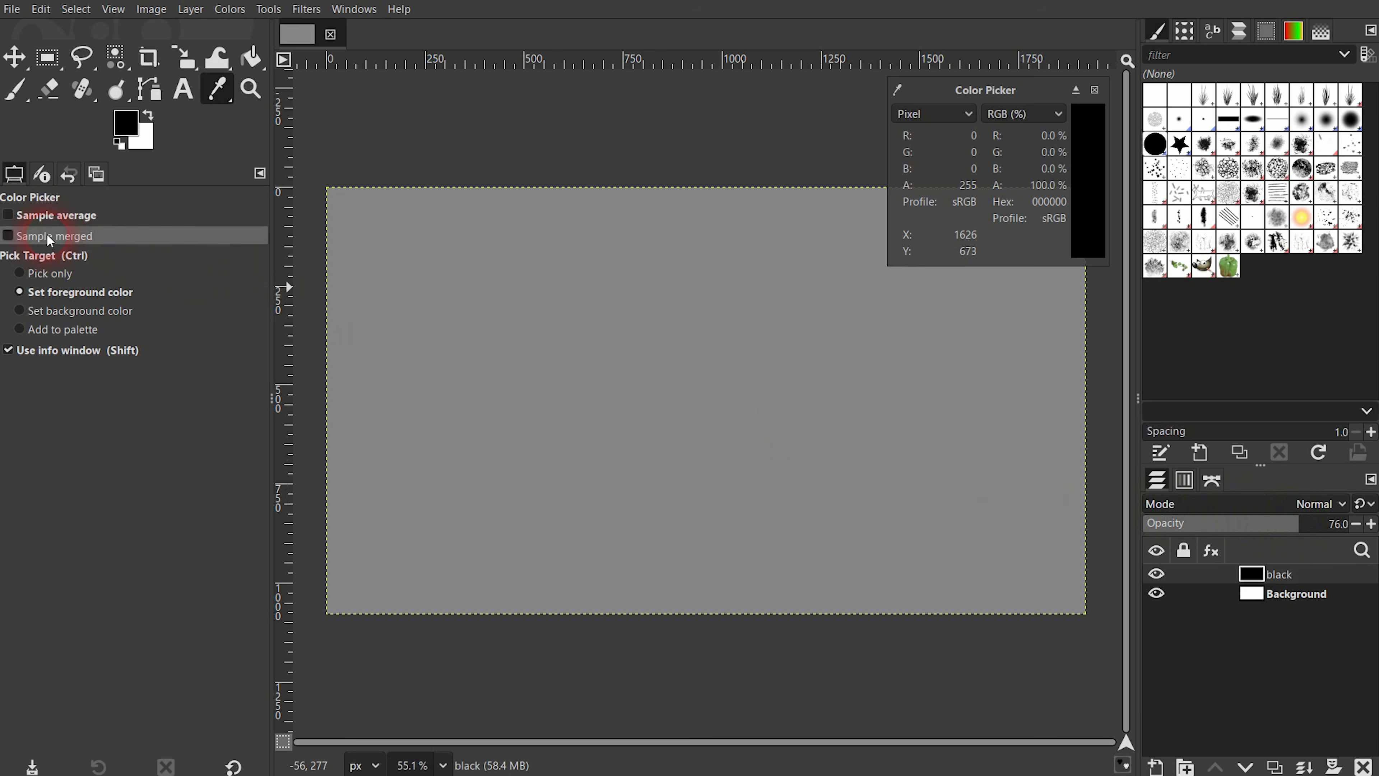
left_click(767, 453)
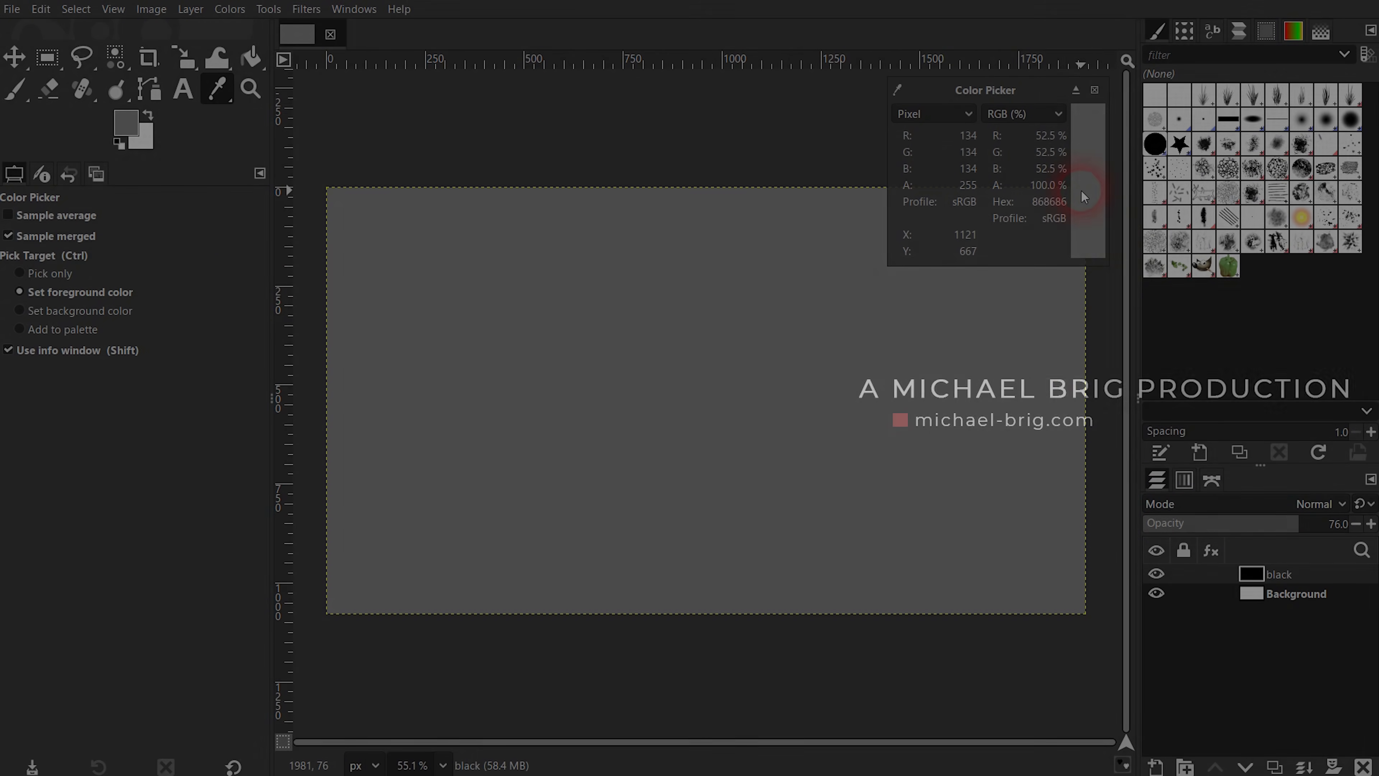